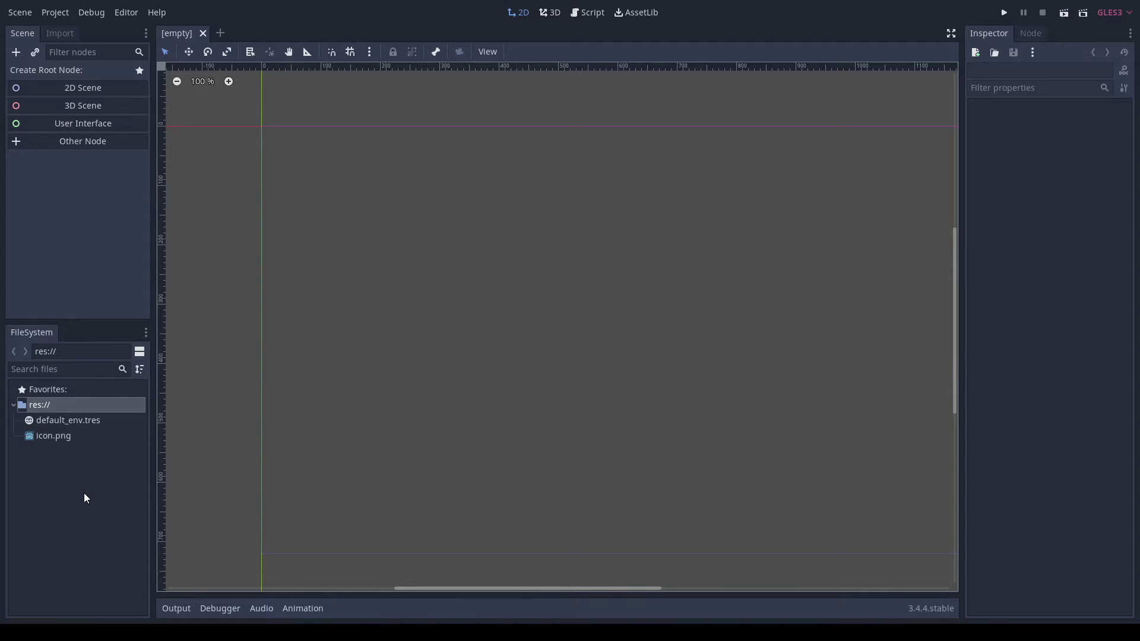
Create a folder named scripts in the project's root directory
right_click(76, 408)
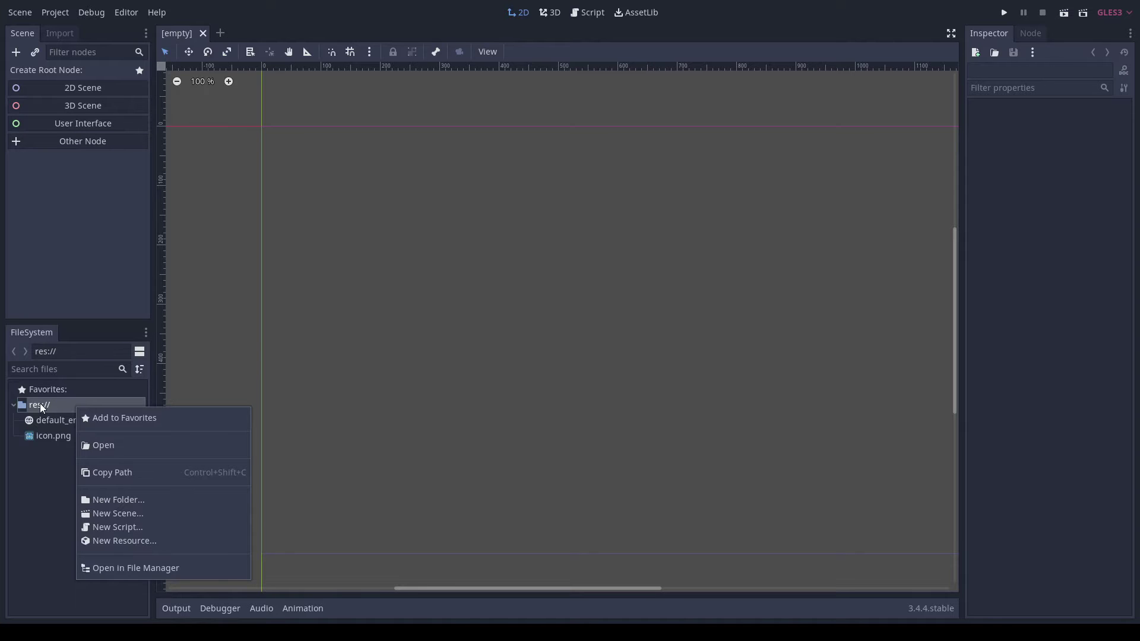
click(117, 500)
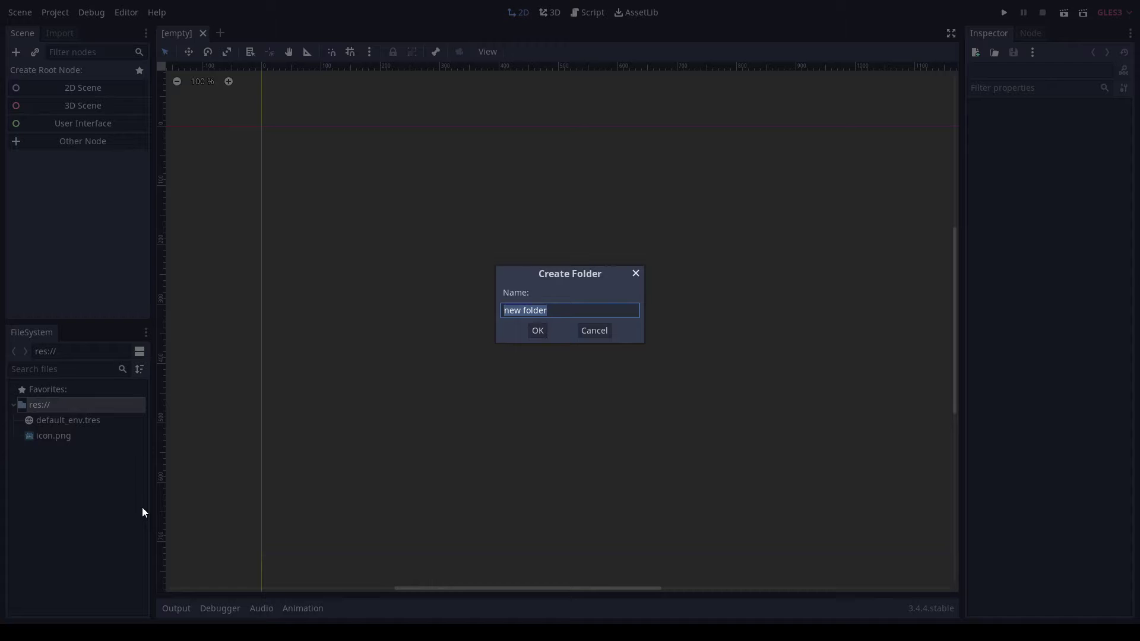
text(sc)
text(ripts)
click(540, 334)
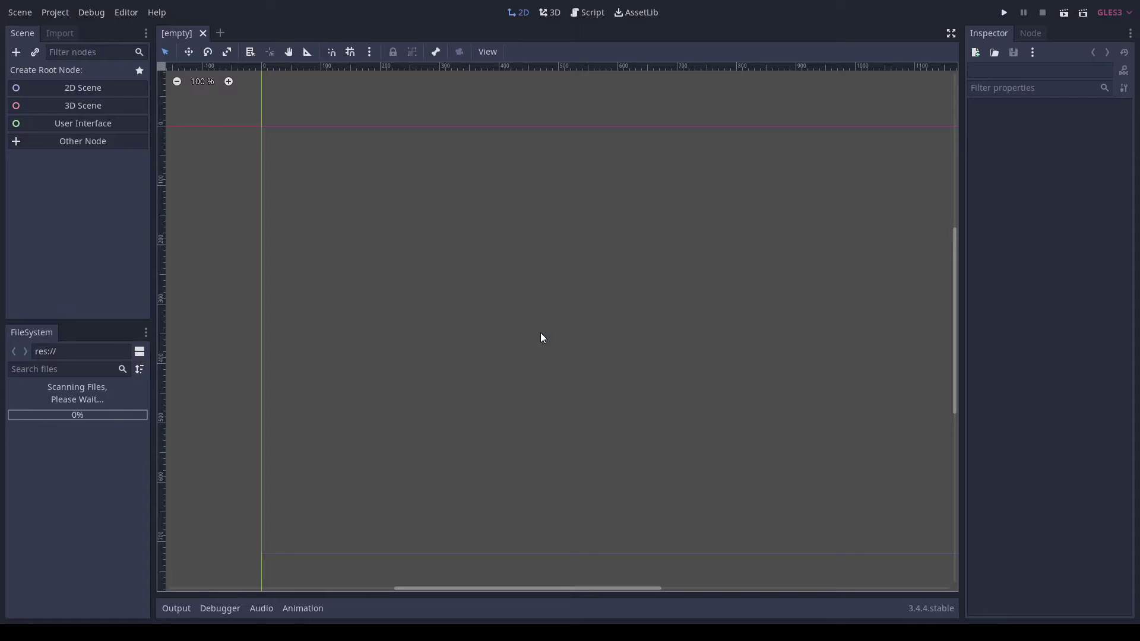
Create a folder named scenes in the project's root directory
right_click(45, 405)
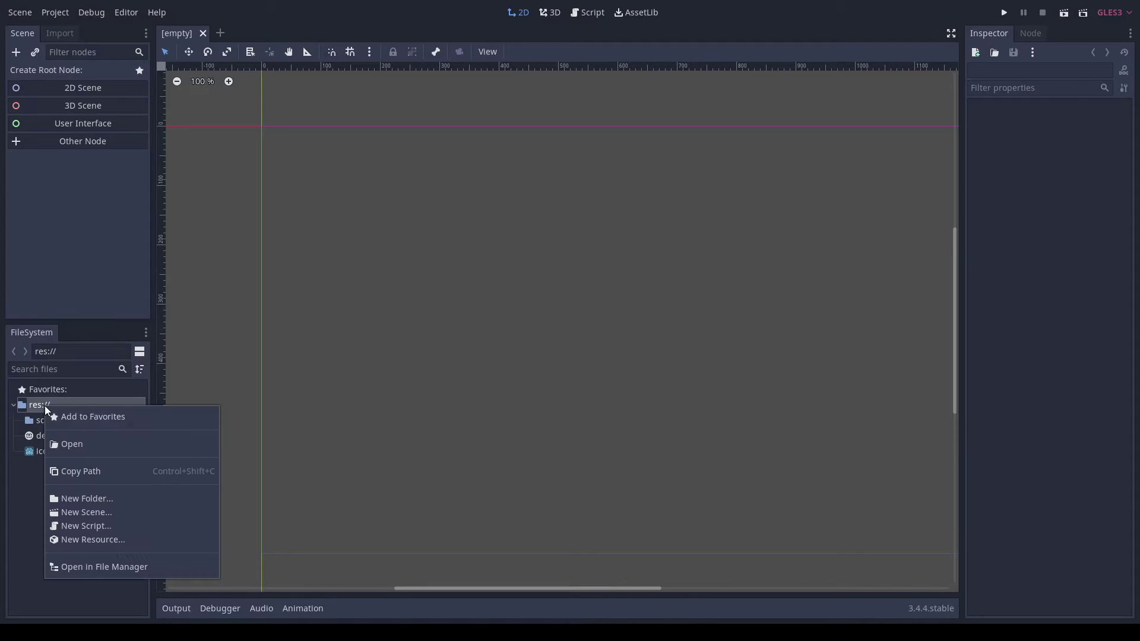
click(75, 497)
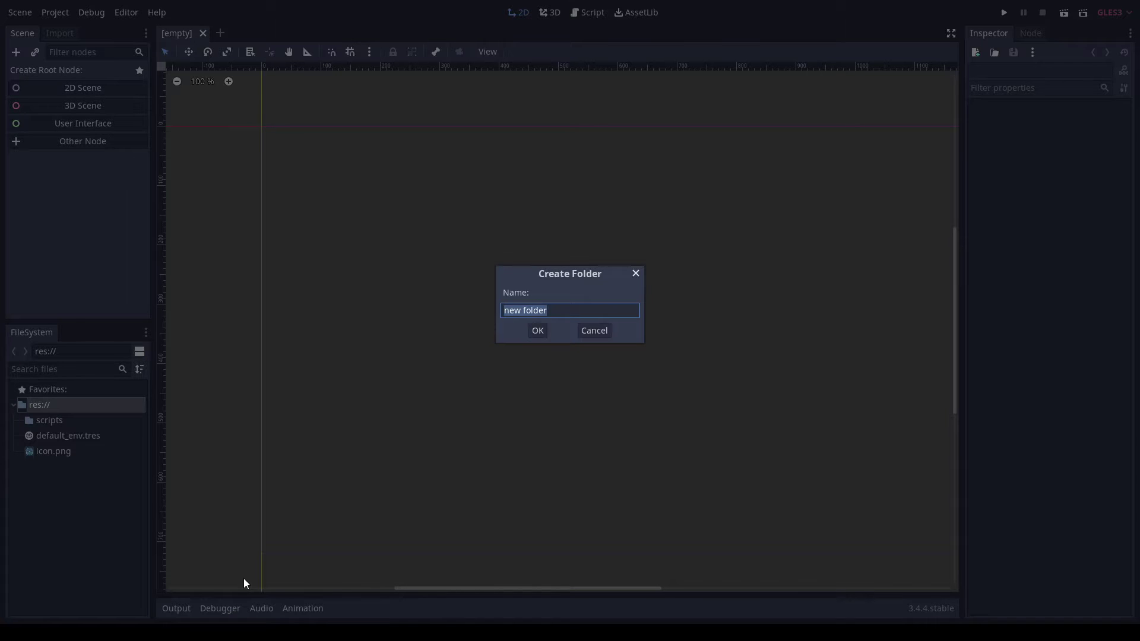
text(scenes)
click(540, 331)
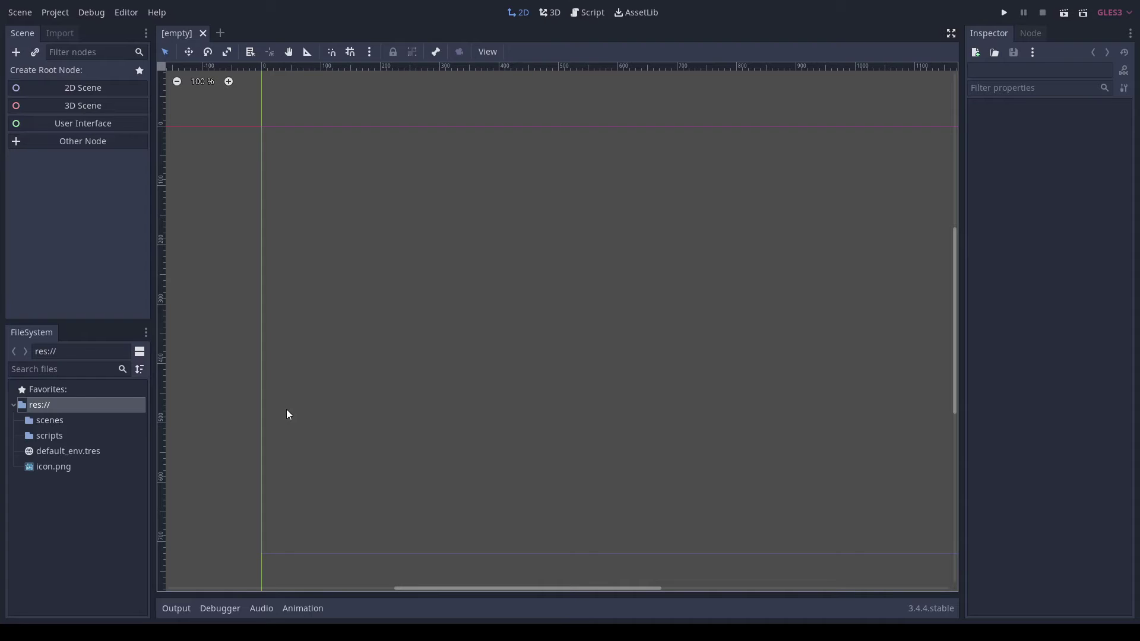
Create a folder named assets in the project's root directory
right_click(57, 406)
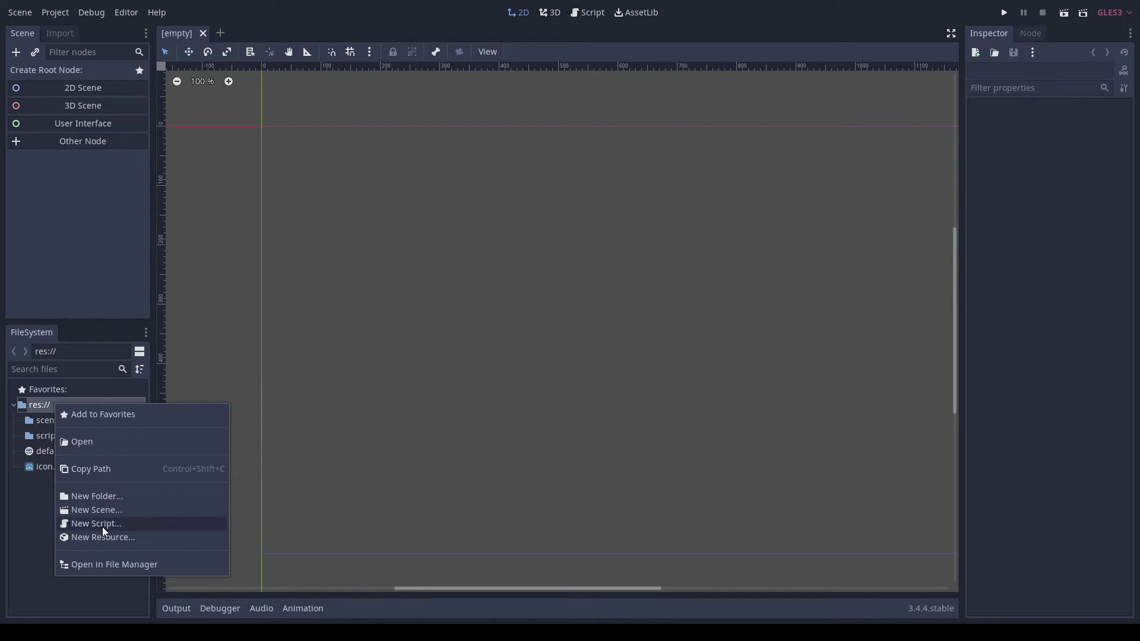
click(101, 496)
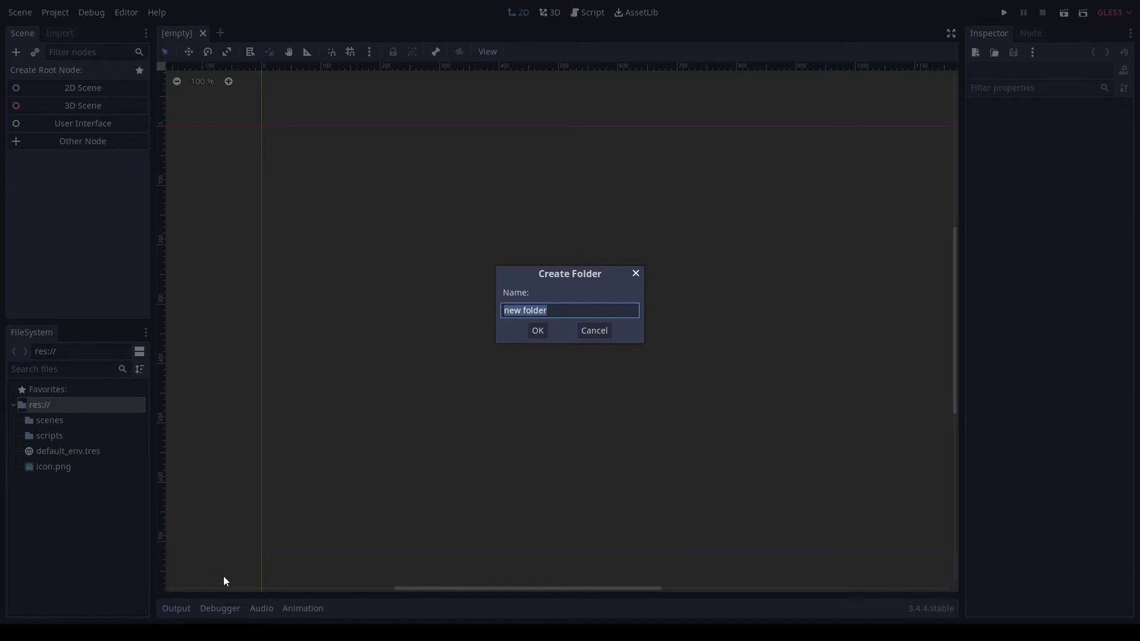
text(assets)
click(537, 331)
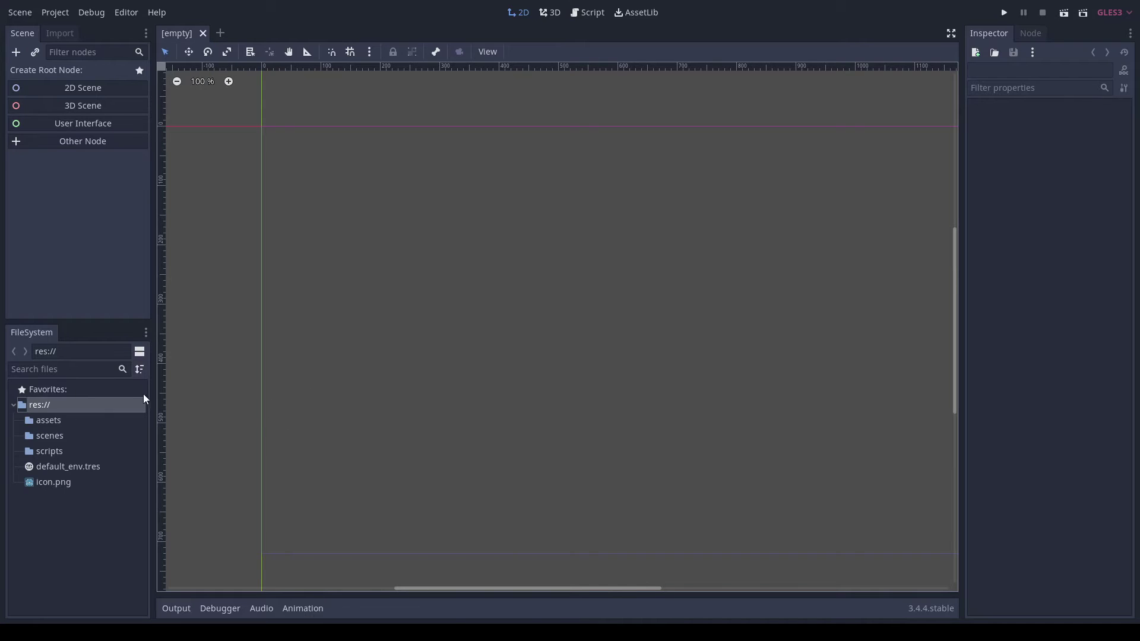
Create a subfolder named amani inside the assets folder and expand assets
click(49, 423)
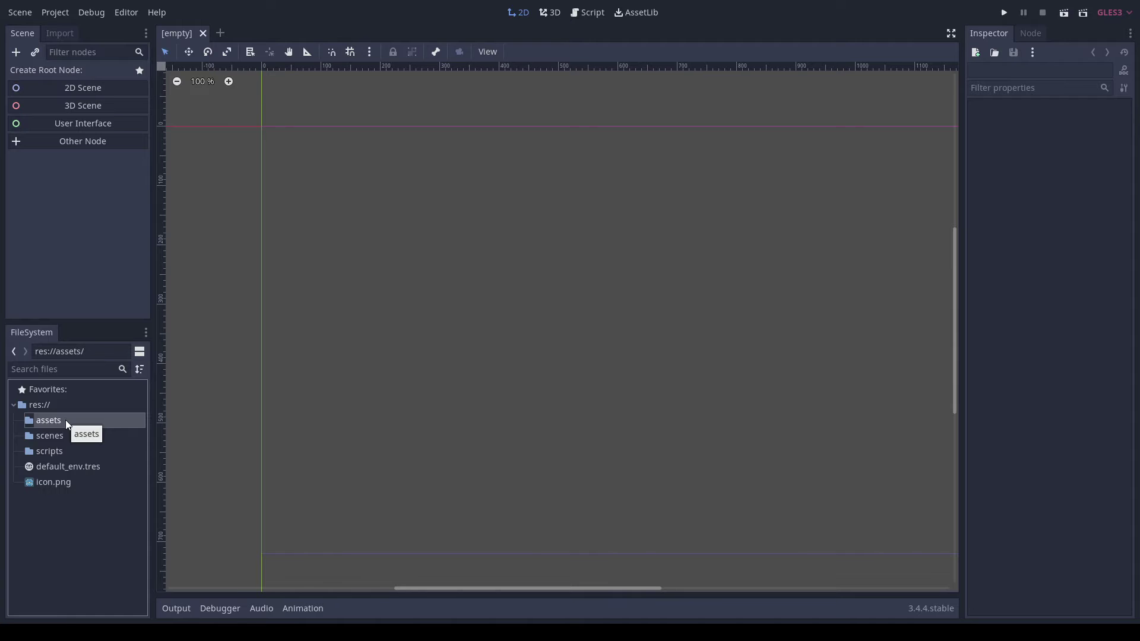
right_click(66, 423)
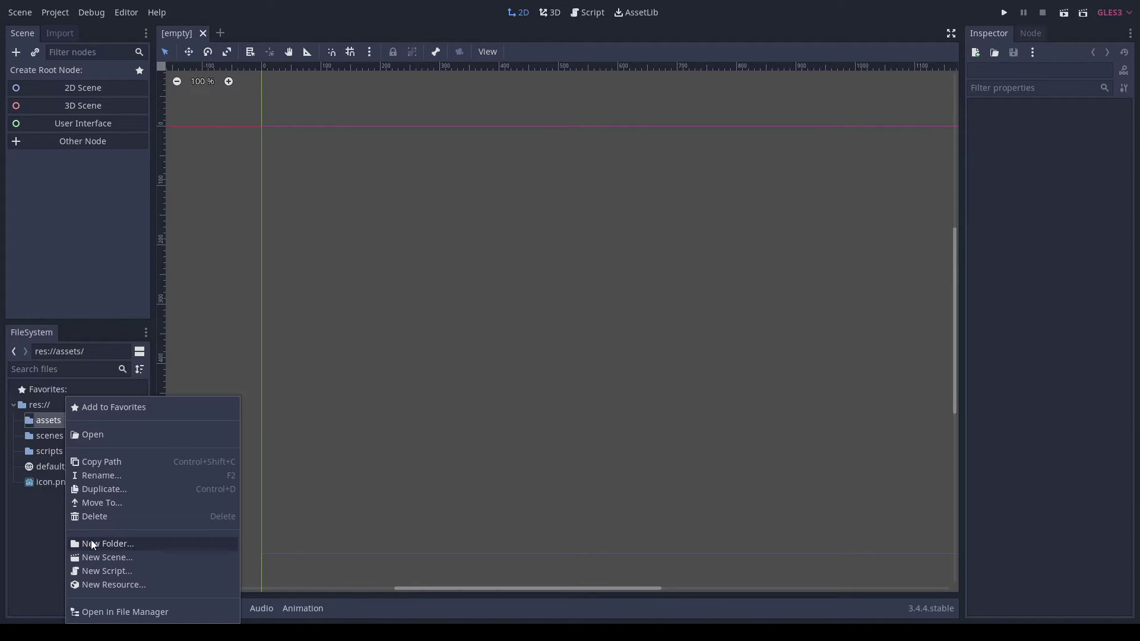
click(113, 544)
text(amani)
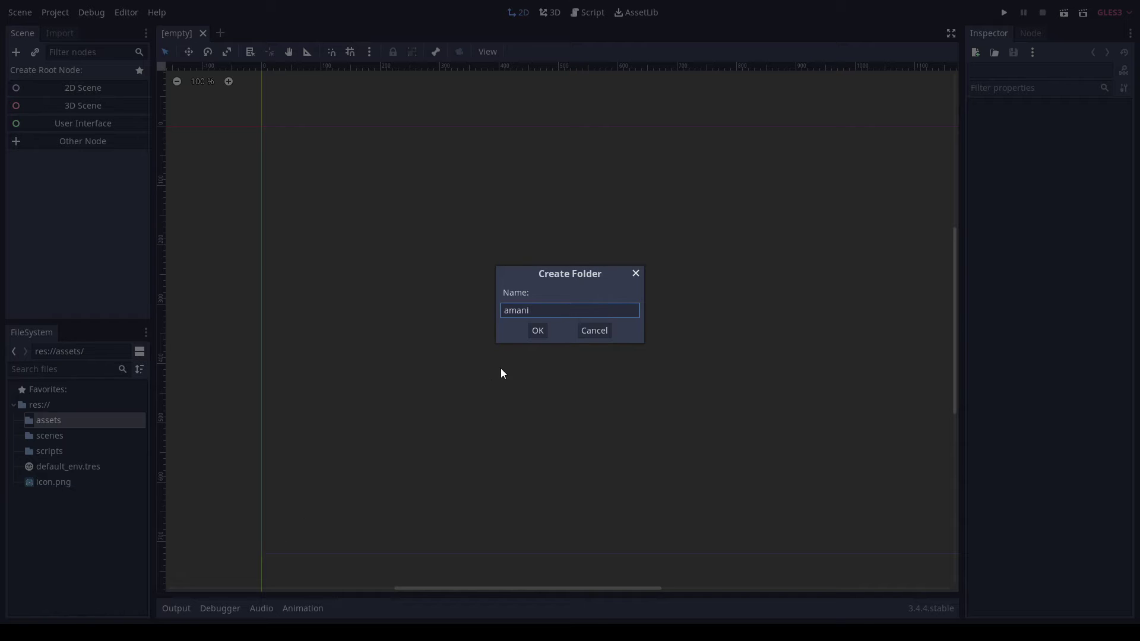
click(538, 331)
click(20, 421)
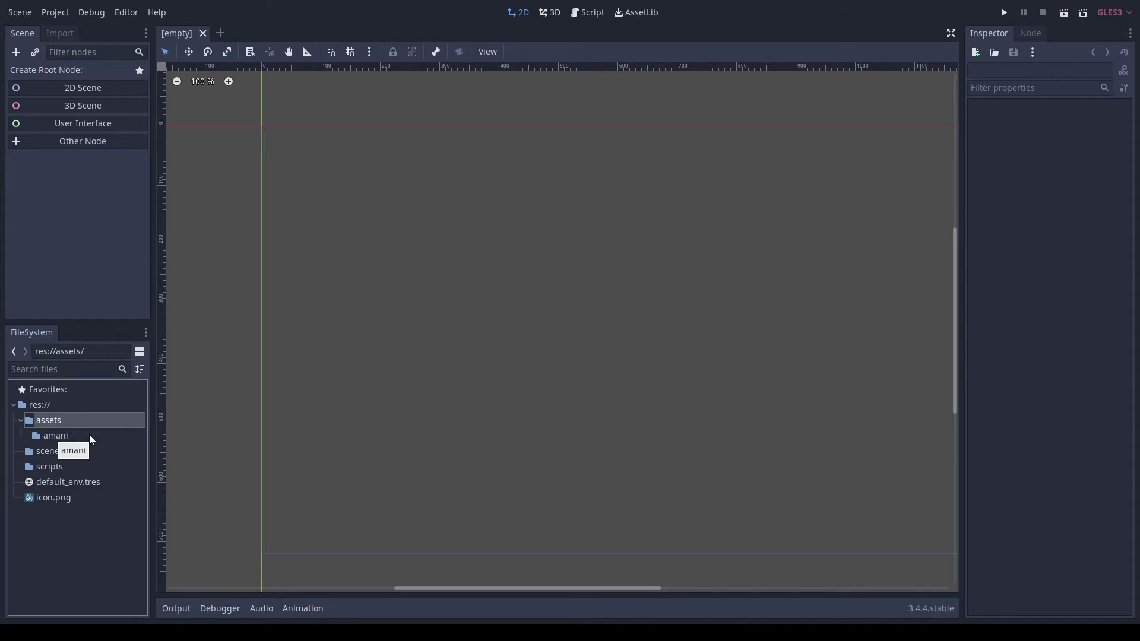
Create a subfolder named shells inside the assets folder
right_click(63, 420)
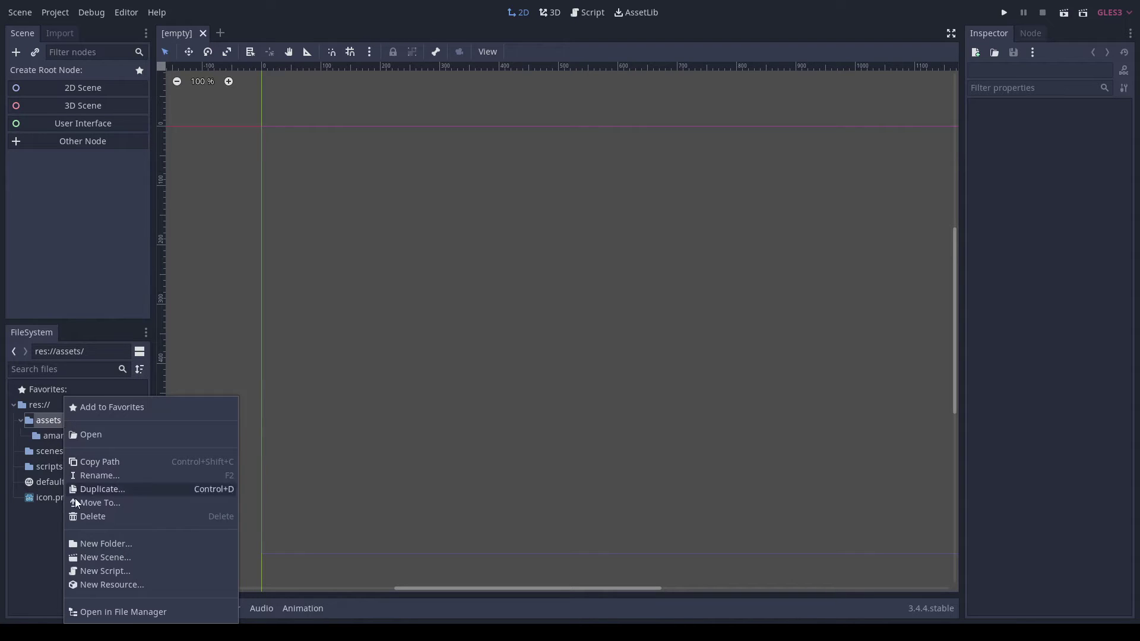
click(106, 543)
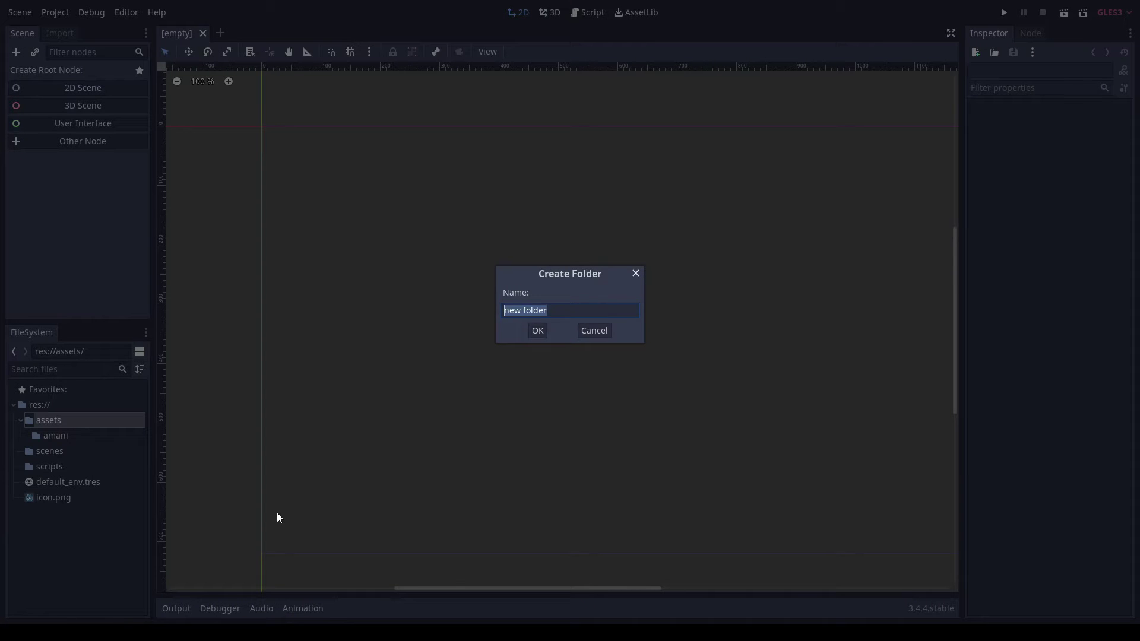
text(shells)
click(538, 330)
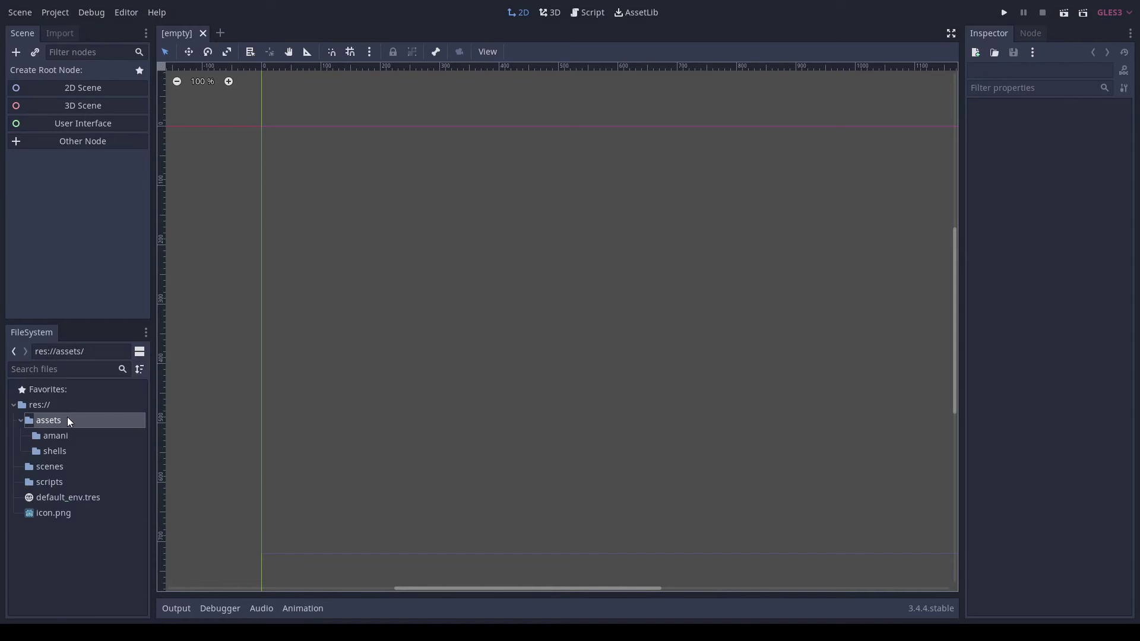
Create a subfolder named backgrounds inside the assets folder
right_click(44, 419)
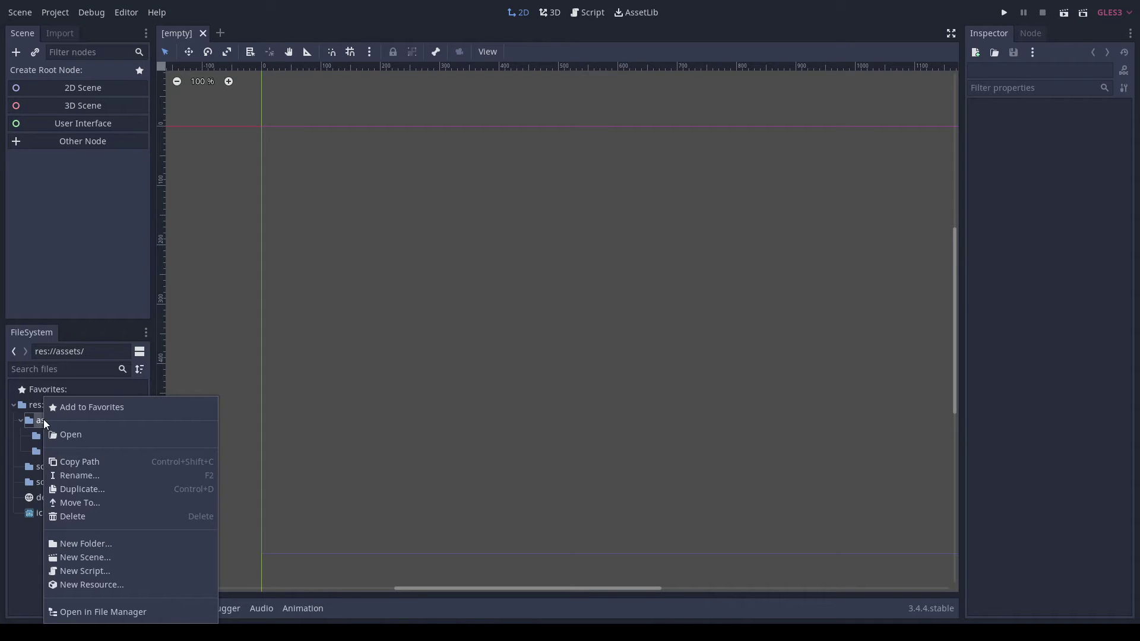
click(85, 544)
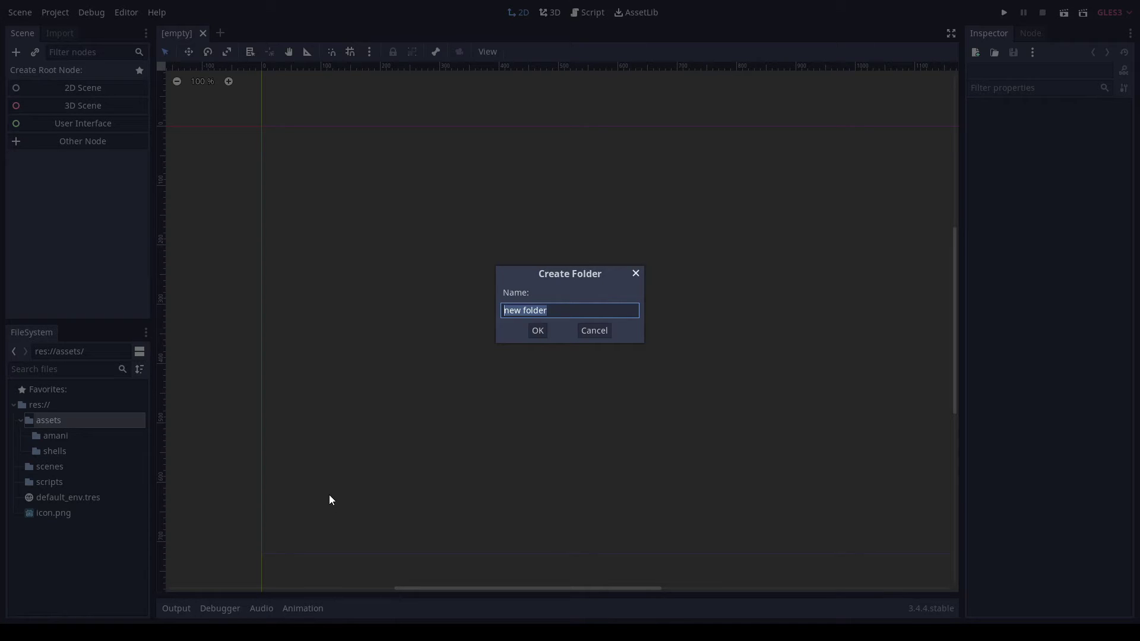
text(backgrounds)
key(Return)
Create a subfolder named monster inside the assets folder
right_click(58, 420)
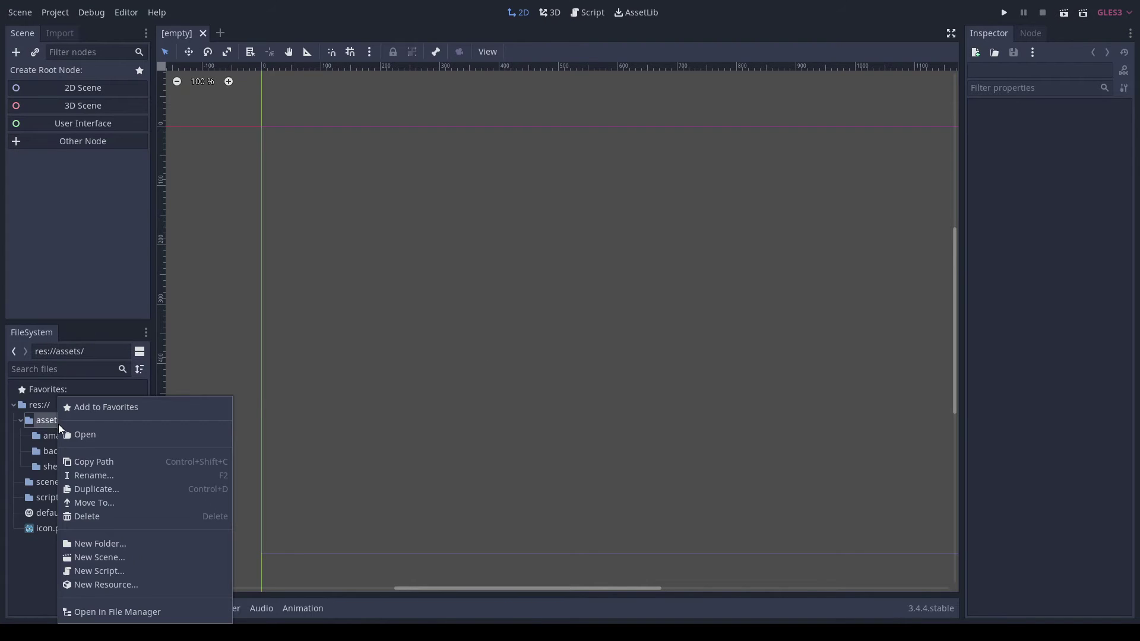
click(100, 544)
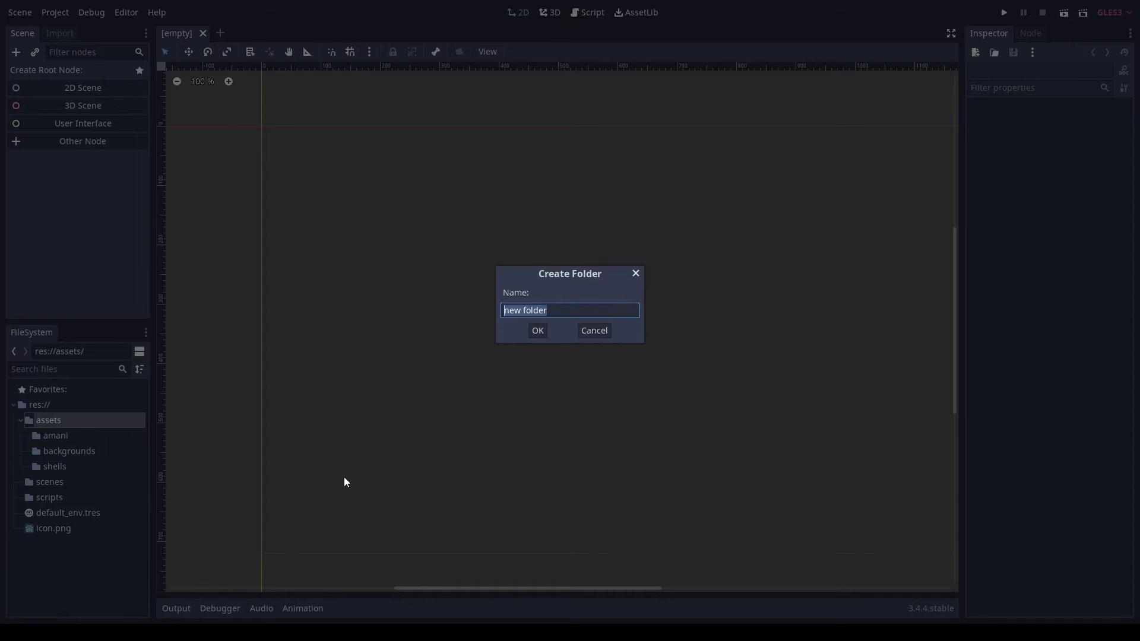
text(monster)
click(538, 331)
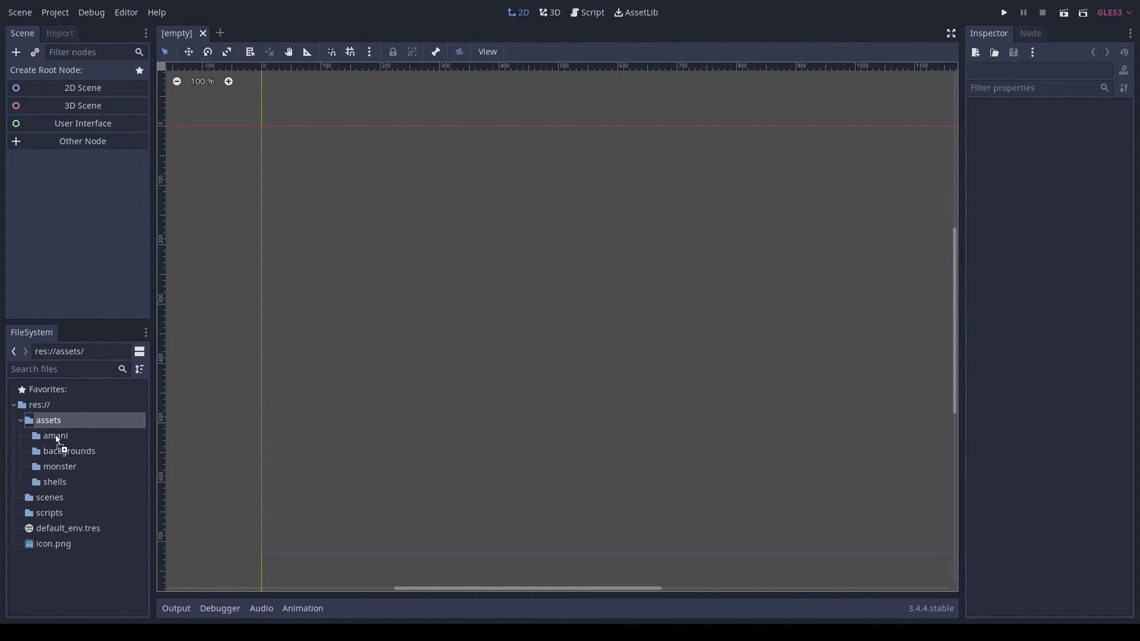
Import amani_frames.png into the project, move it into the amani folder and expand that folder
drag(55, 434, 56, 435)
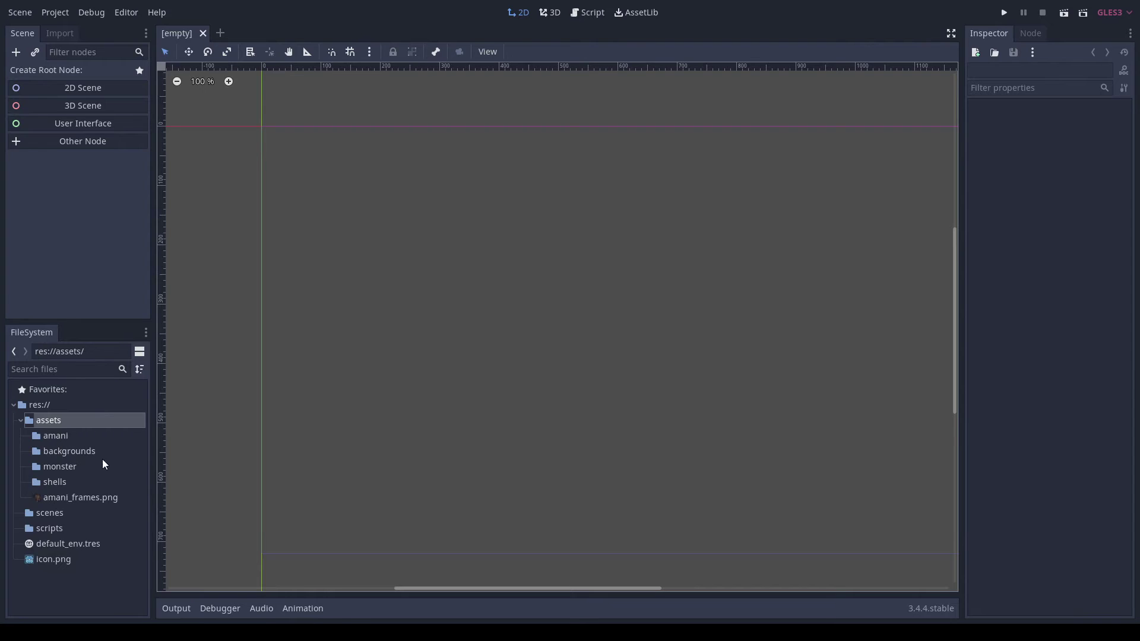
drag(66, 500, 57, 439)
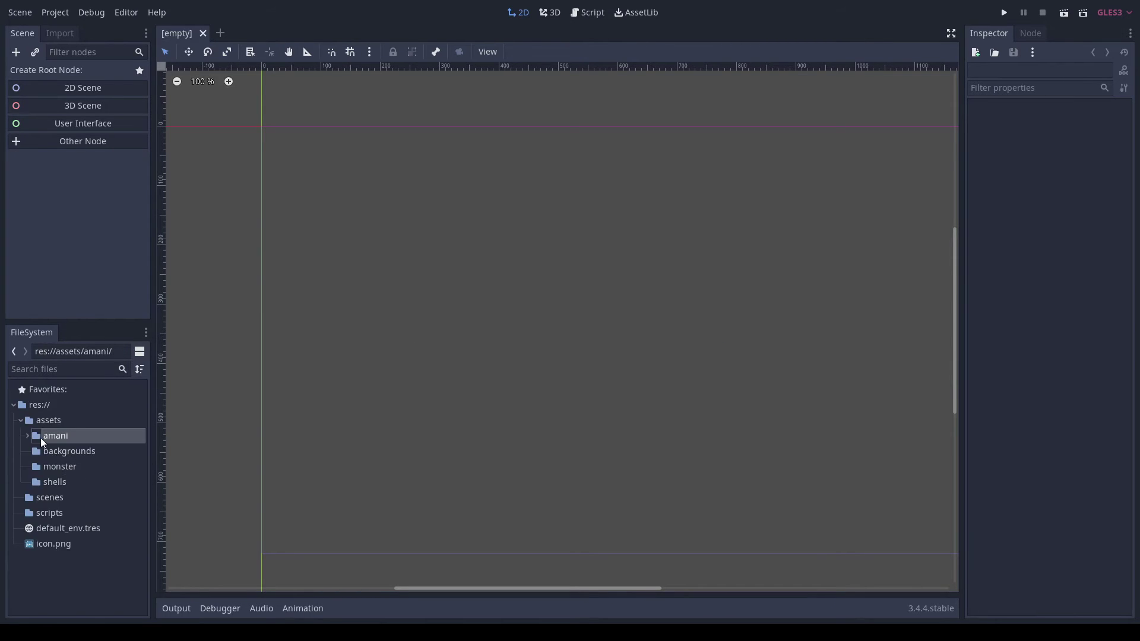
click(27, 436)
click(58, 452)
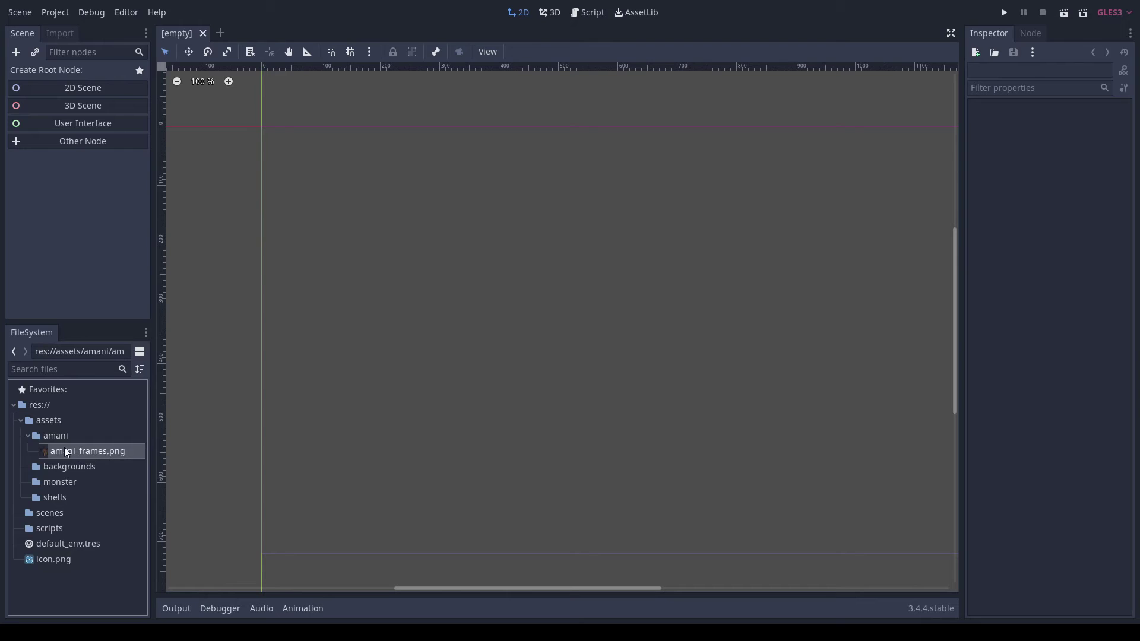
Import the smile.png image into the amani folder under assets
click(52, 437)
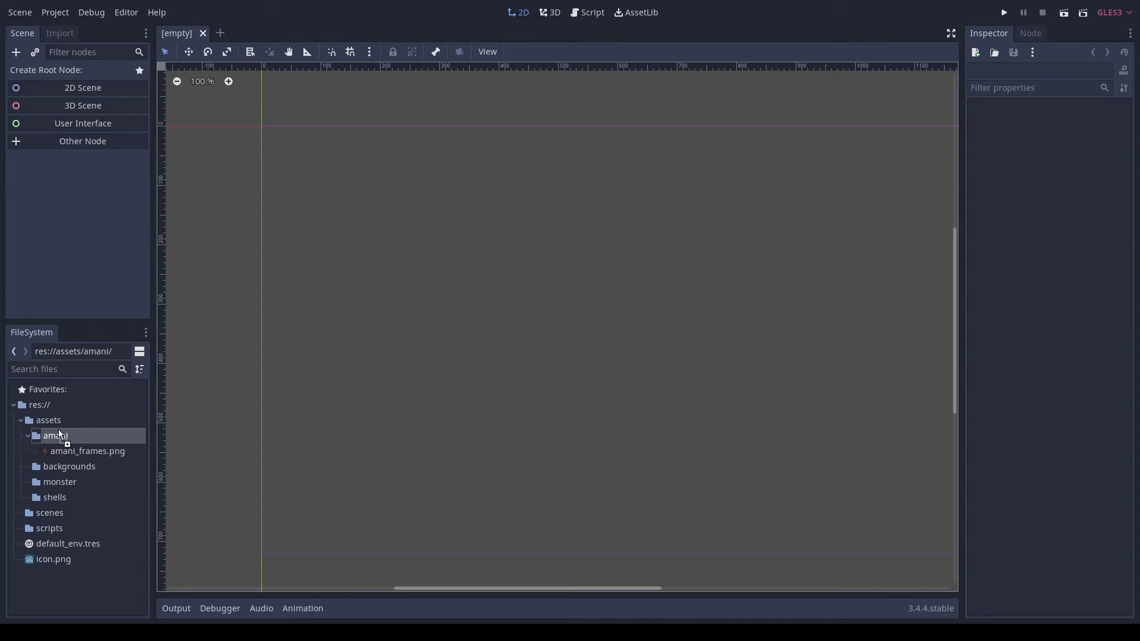
drag(55, 434, 56, 434)
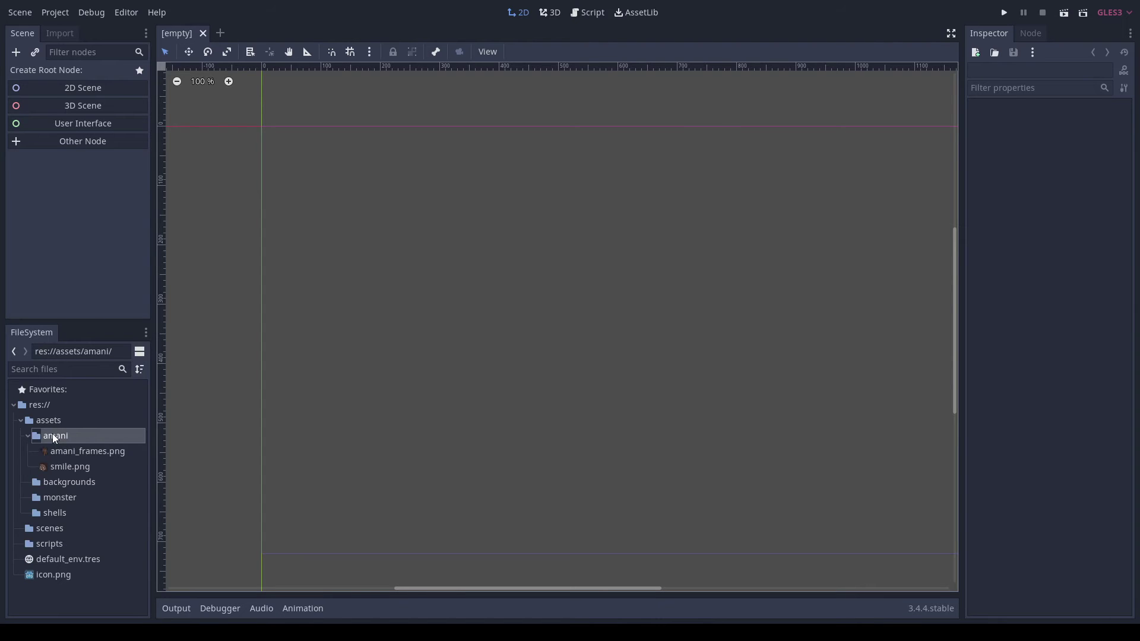
click(54, 464)
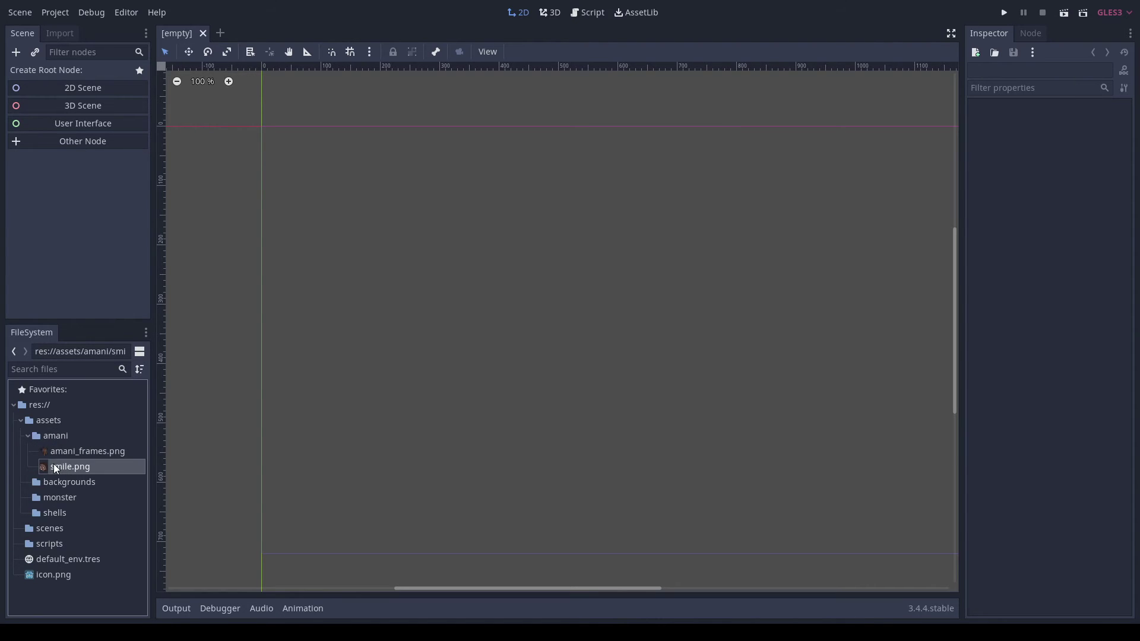
click(53, 451)
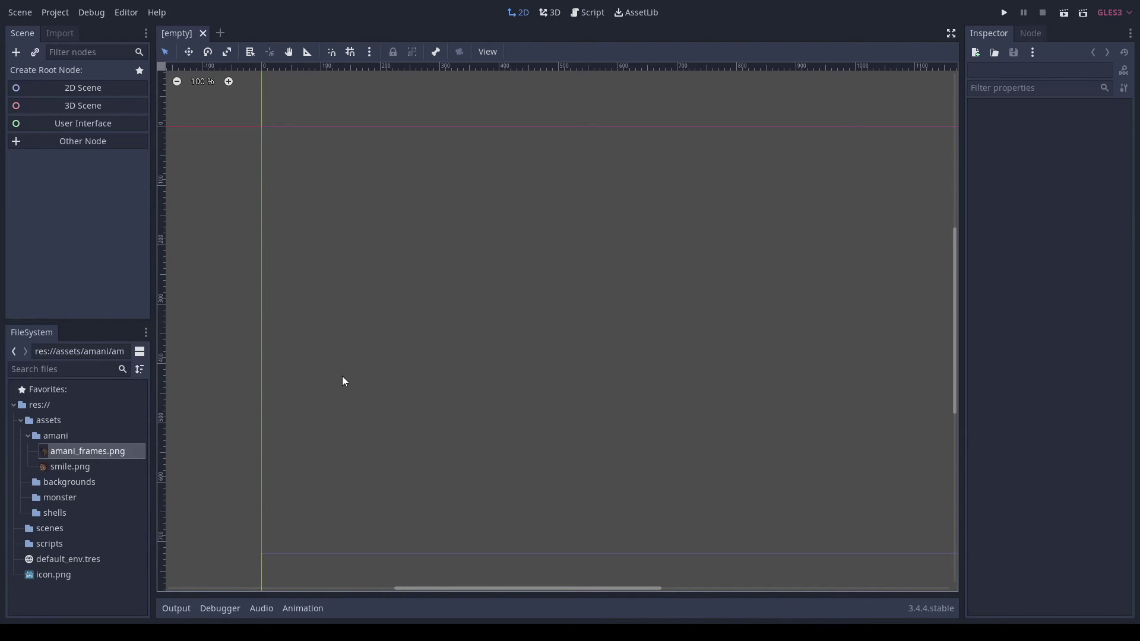
Import the bg-world-01.png and mg-world-01.png images into the backgrounds folder under assets
click(37, 482)
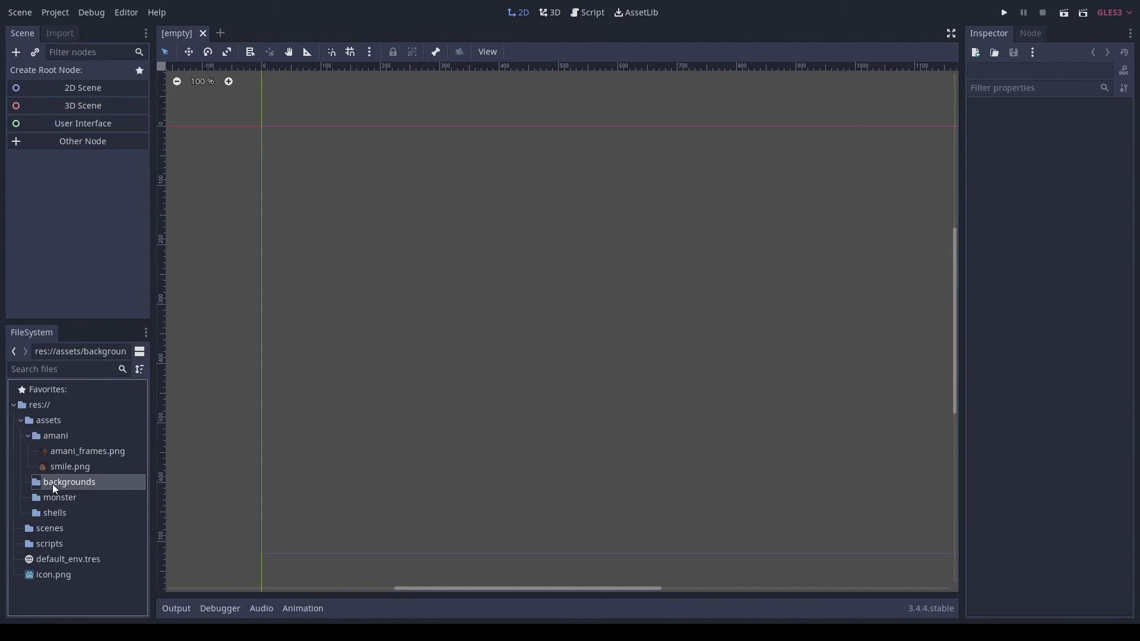
click(55, 495)
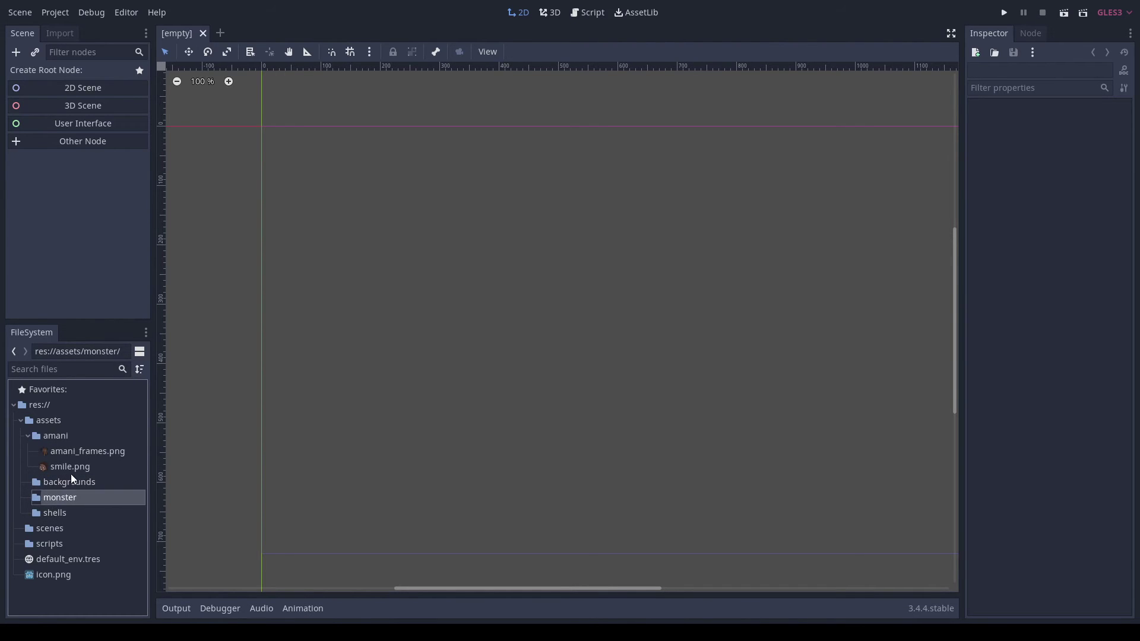
click(72, 483)
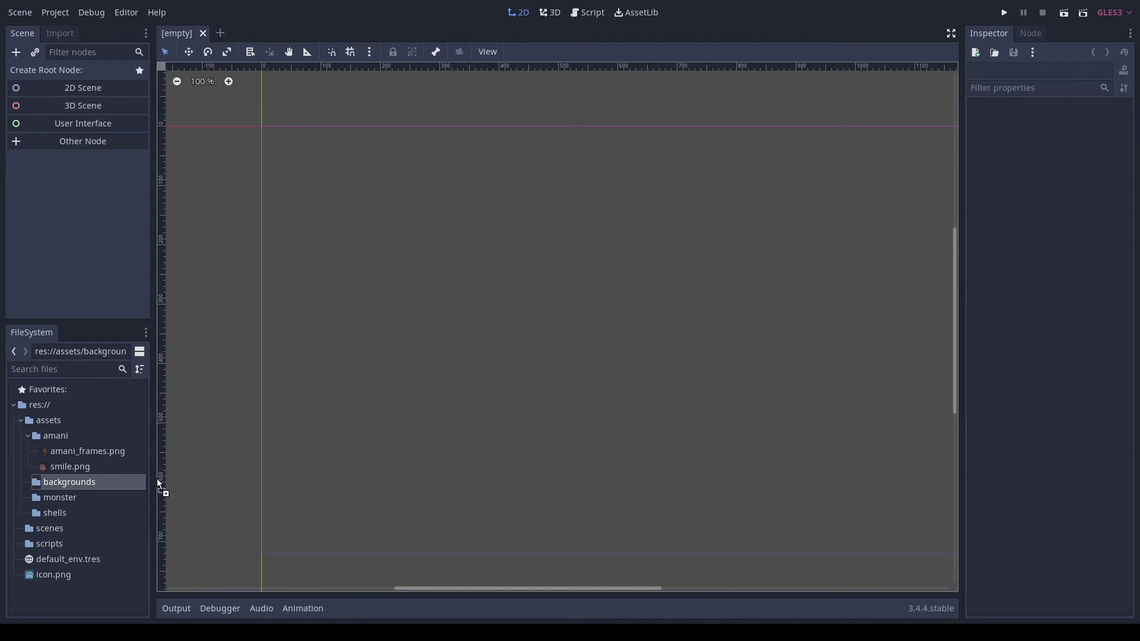
drag(70, 483, 70, 483)
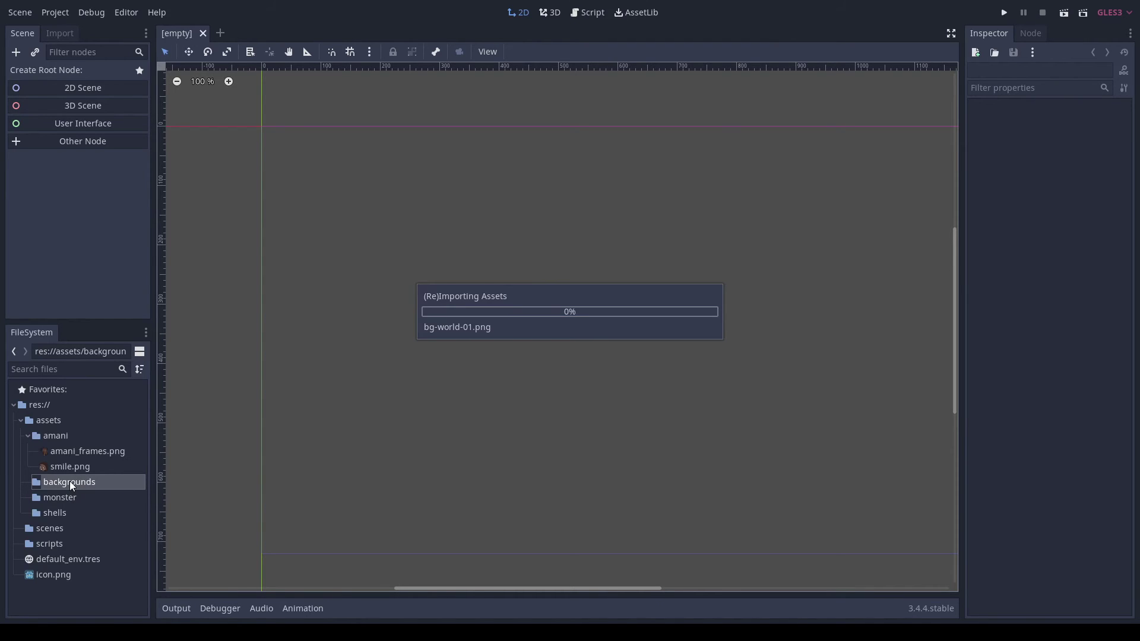
click(28, 482)
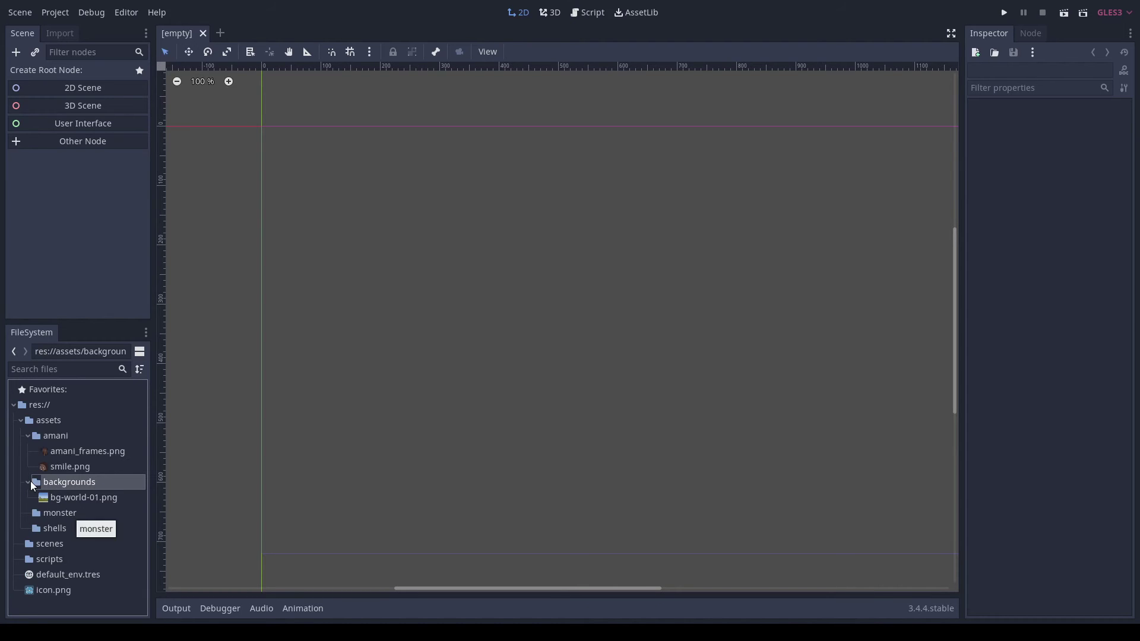
click(63, 497)
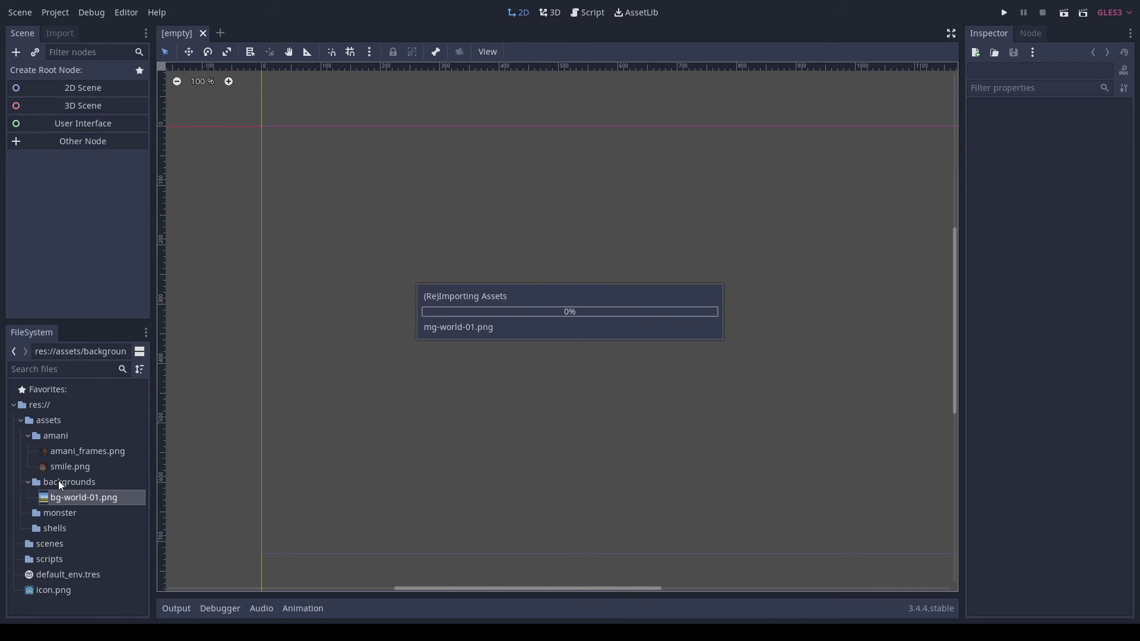
click(71, 514)
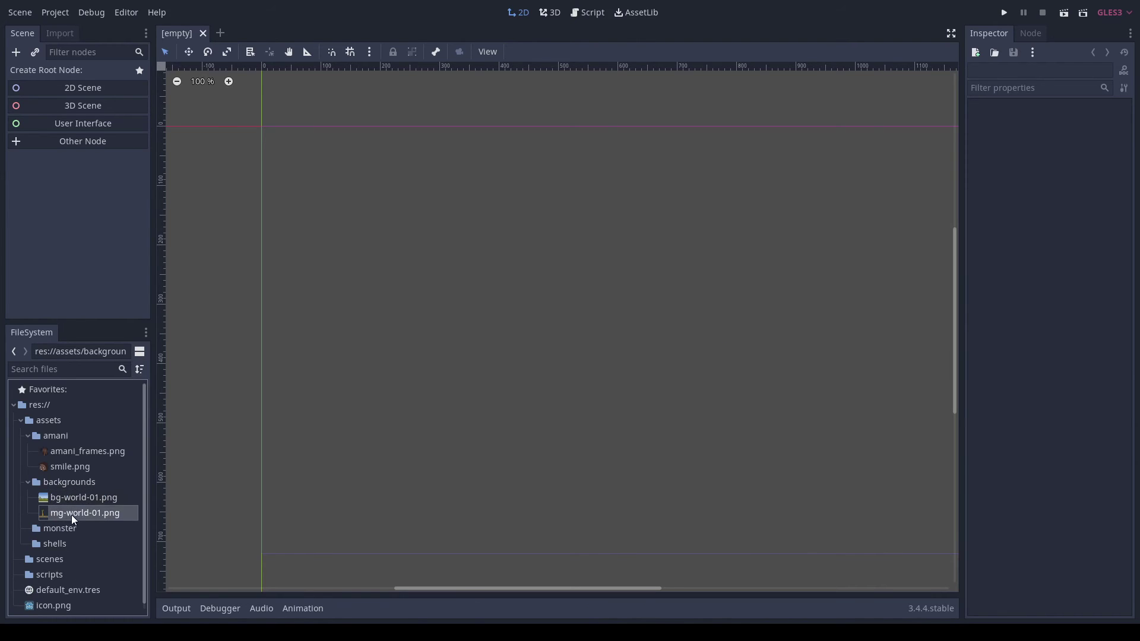
Collapse the backgrounds and amani folders under assets
click(79, 497)
scroll(88, 496, down, 1)
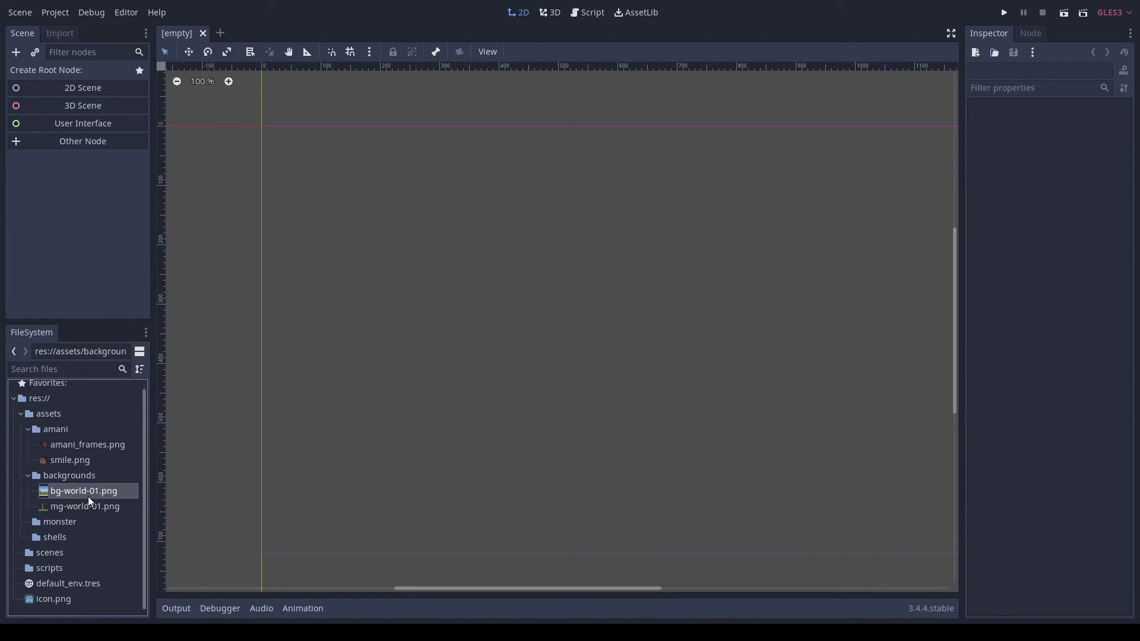
click(56, 475)
click(28, 476)
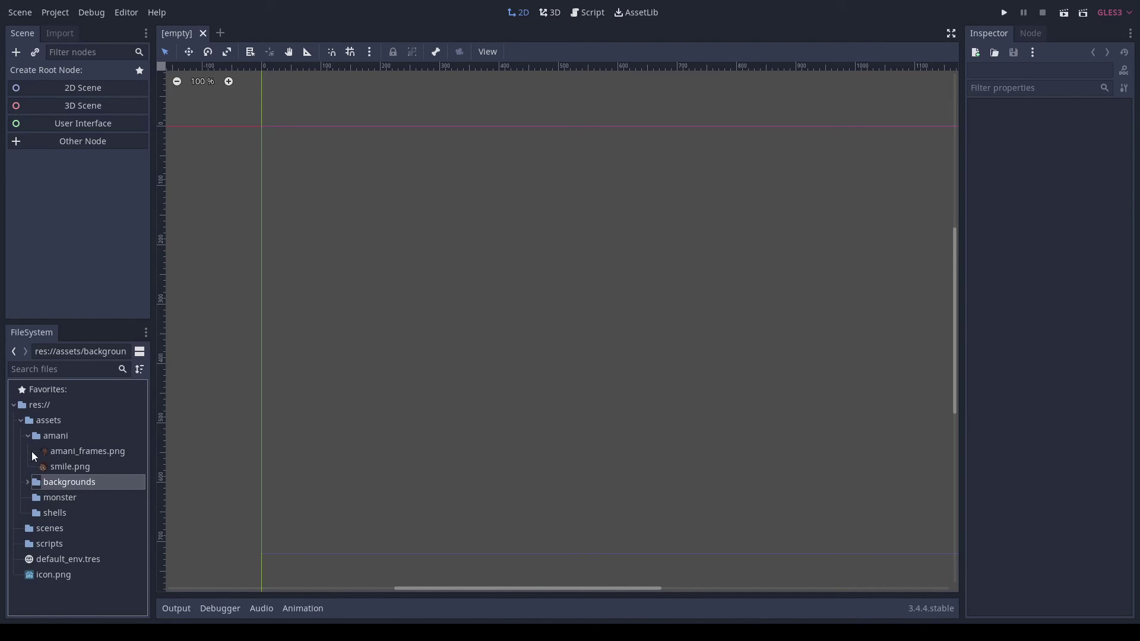
click(28, 437)
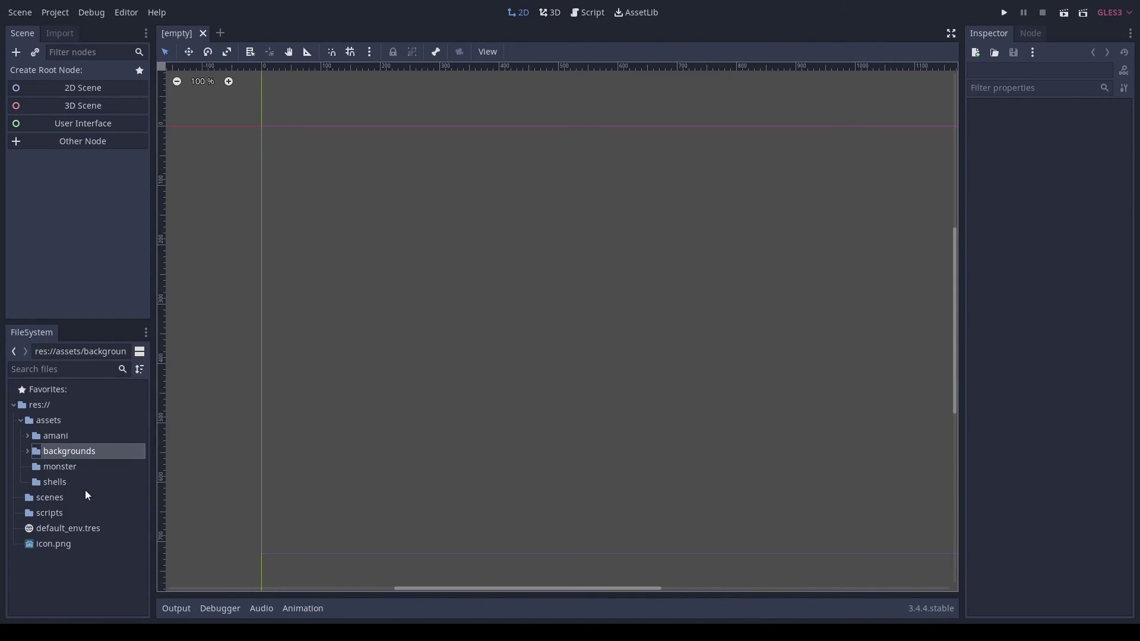
Import the slime.png and slime_dead.png images into the monster folder under assets and expand that folder
click(57, 469)
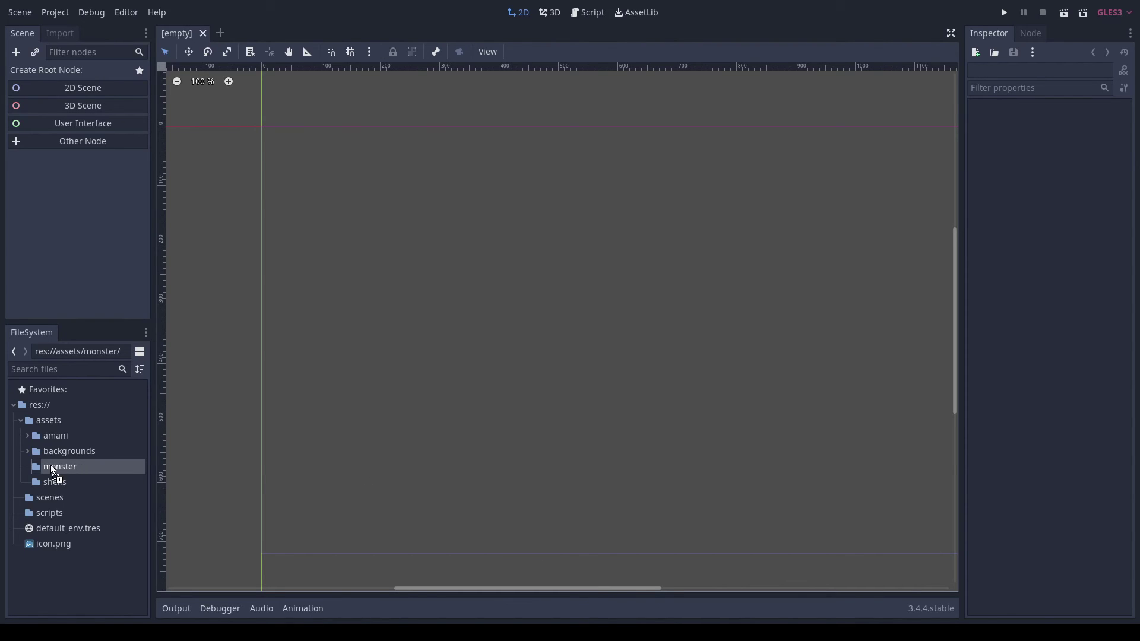
drag(53, 469, 53, 469)
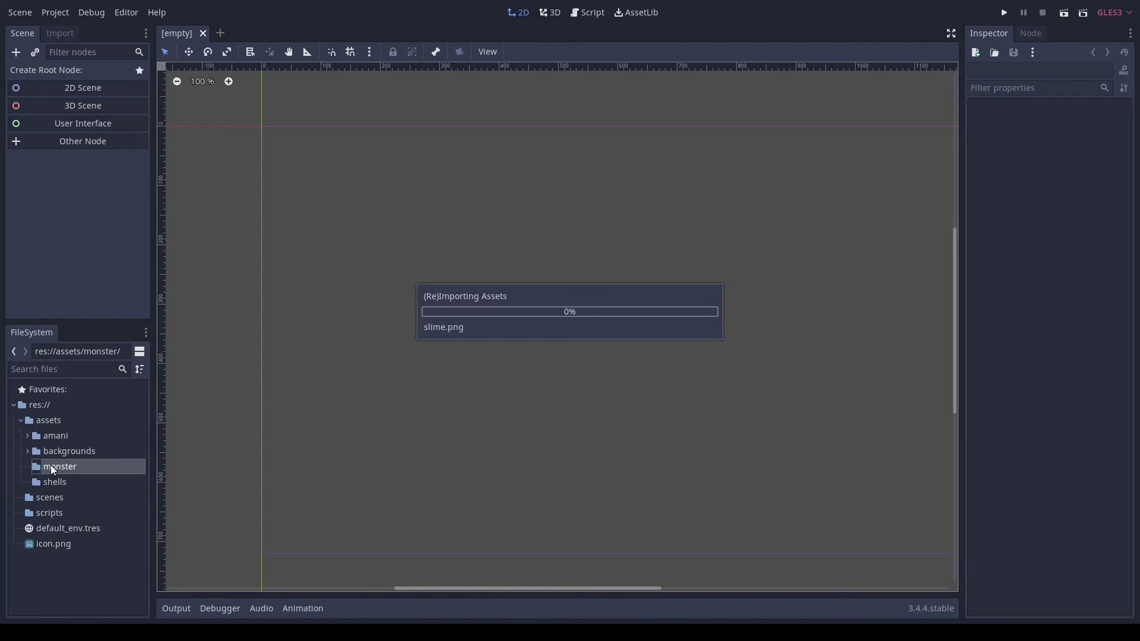
click(28, 467)
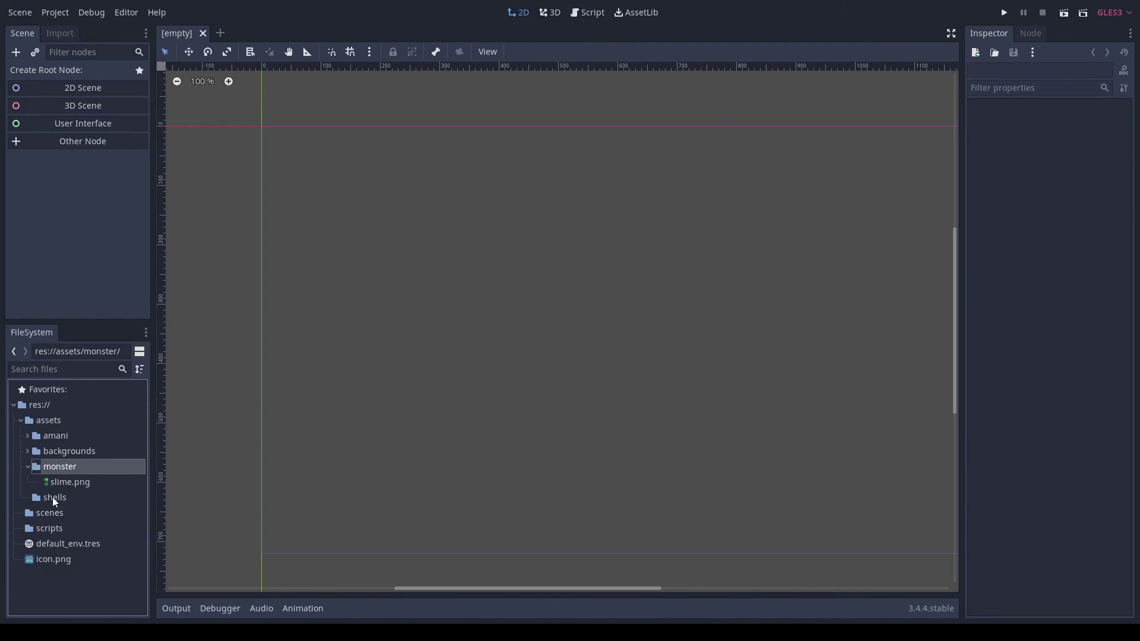
click(63, 485)
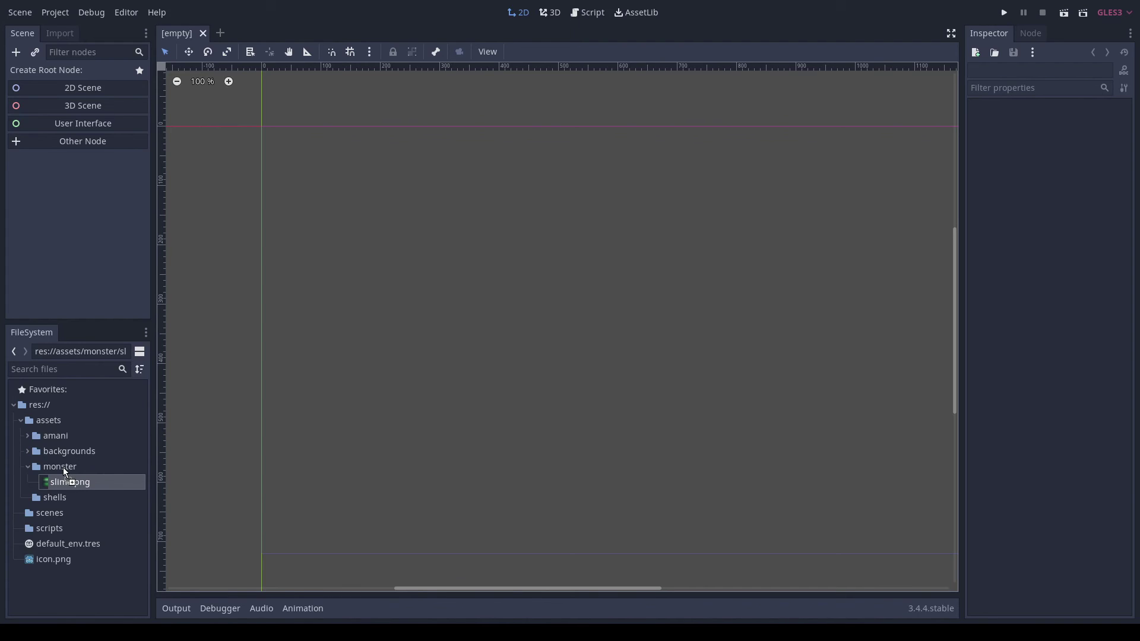
drag(63, 468, 63, 468)
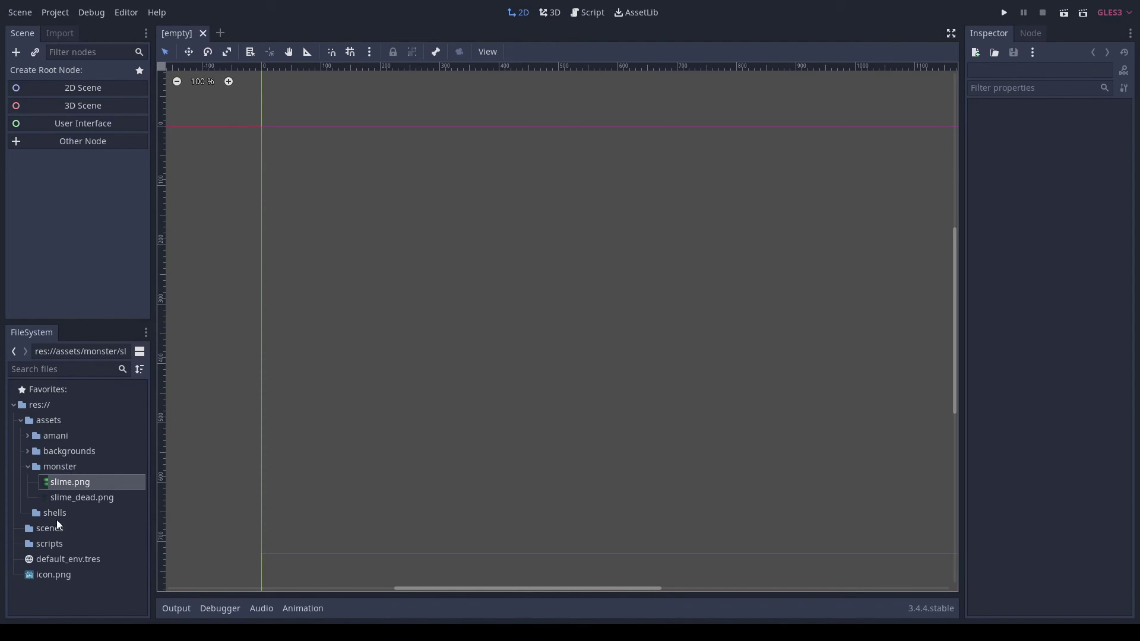
Import the shell.png image into the shells folder under assets, expand the folder and select the image
click(48, 511)
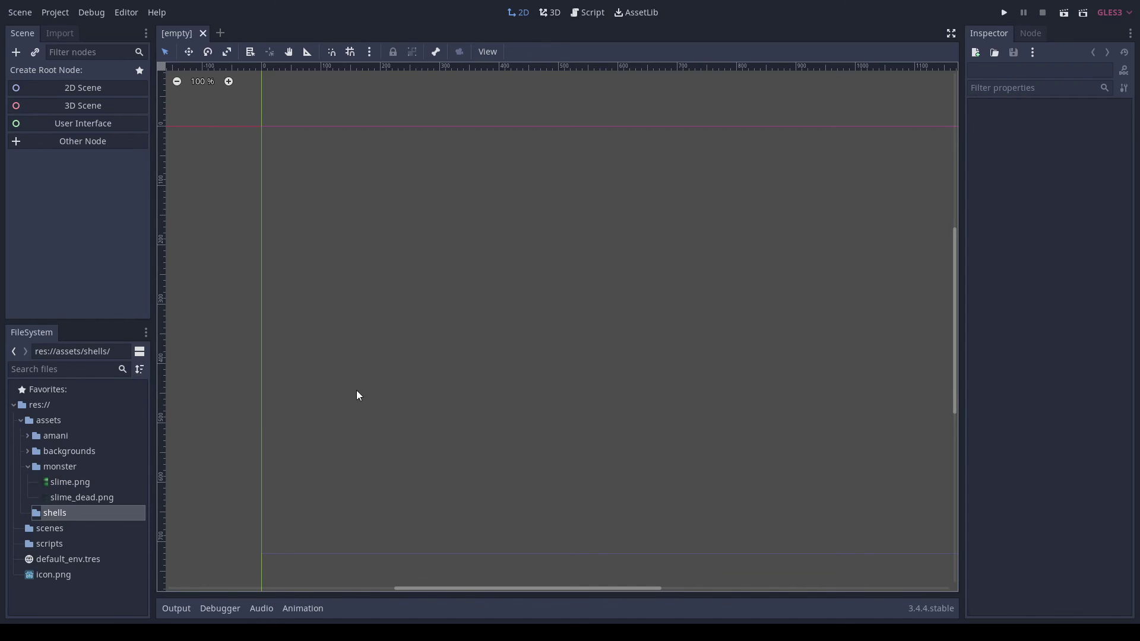
scroll(373, 378, down, 1)
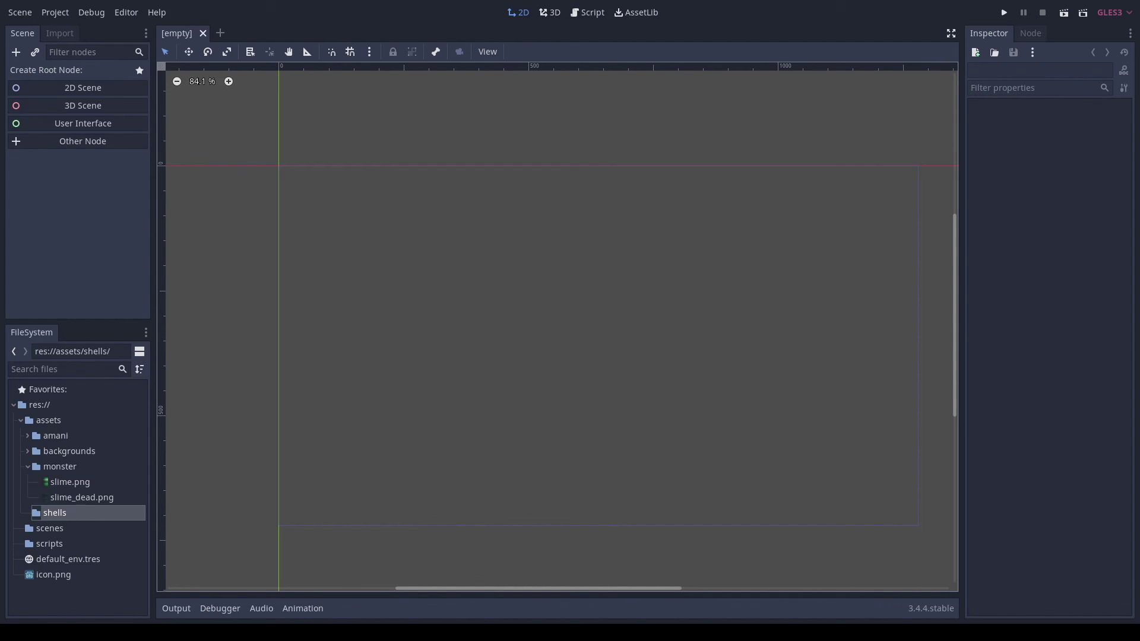
drag(597, 602, 487, 537)
click(27, 513)
click(80, 529)
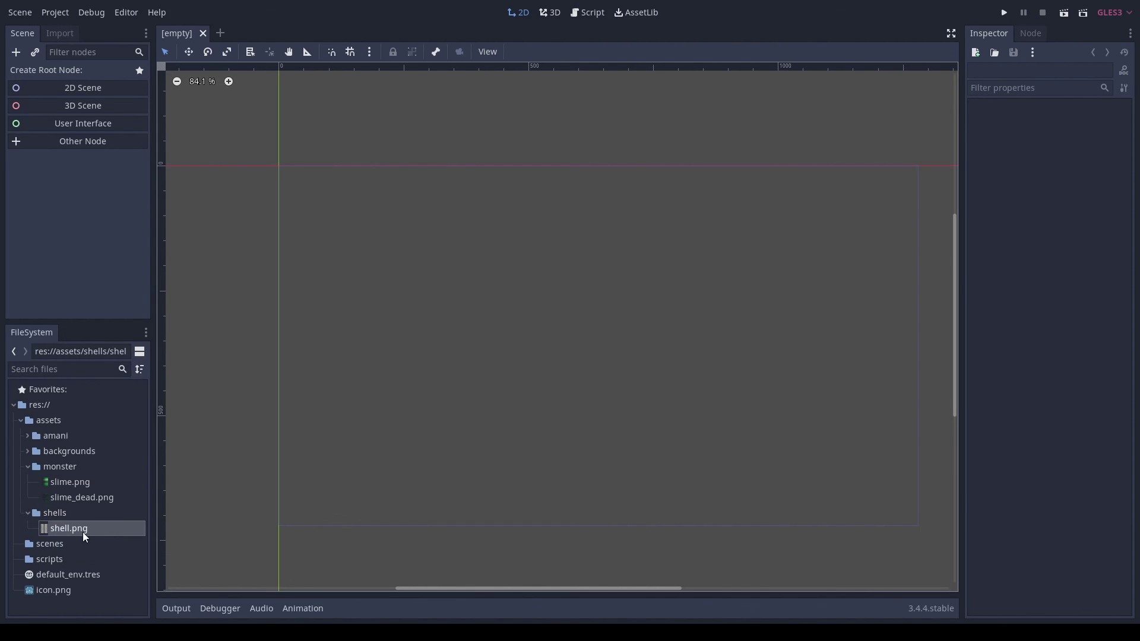
Expand the backgrounds and amani folders and review the imported images in all the asset folders
click(28, 452)
click(28, 429)
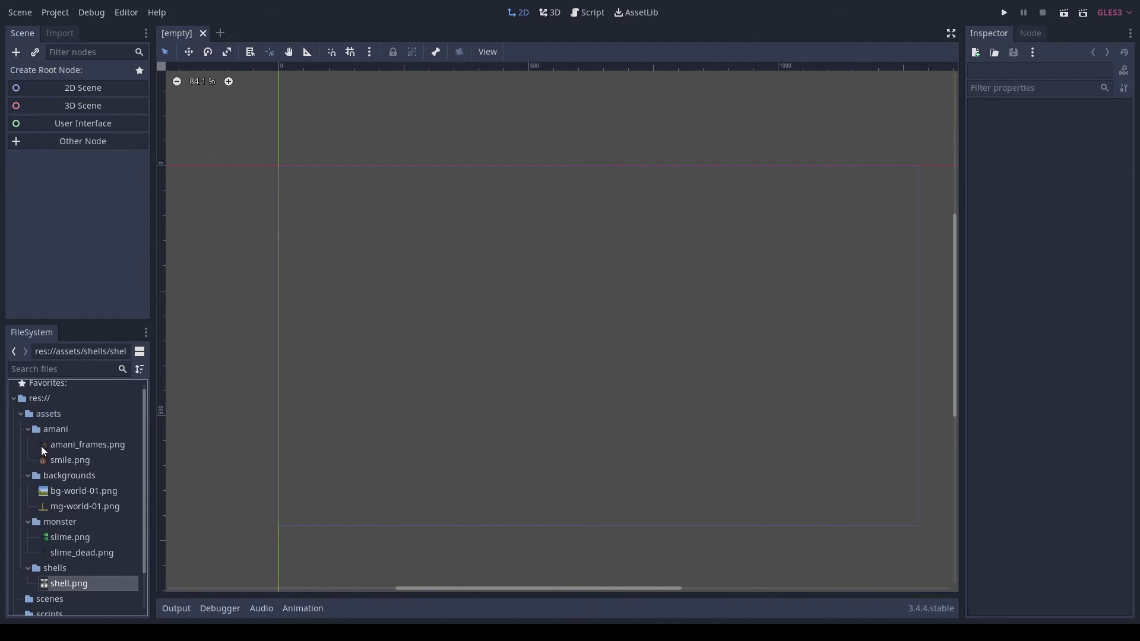
scroll(98, 425, down, 1)
scroll(119, 581, up, 2)
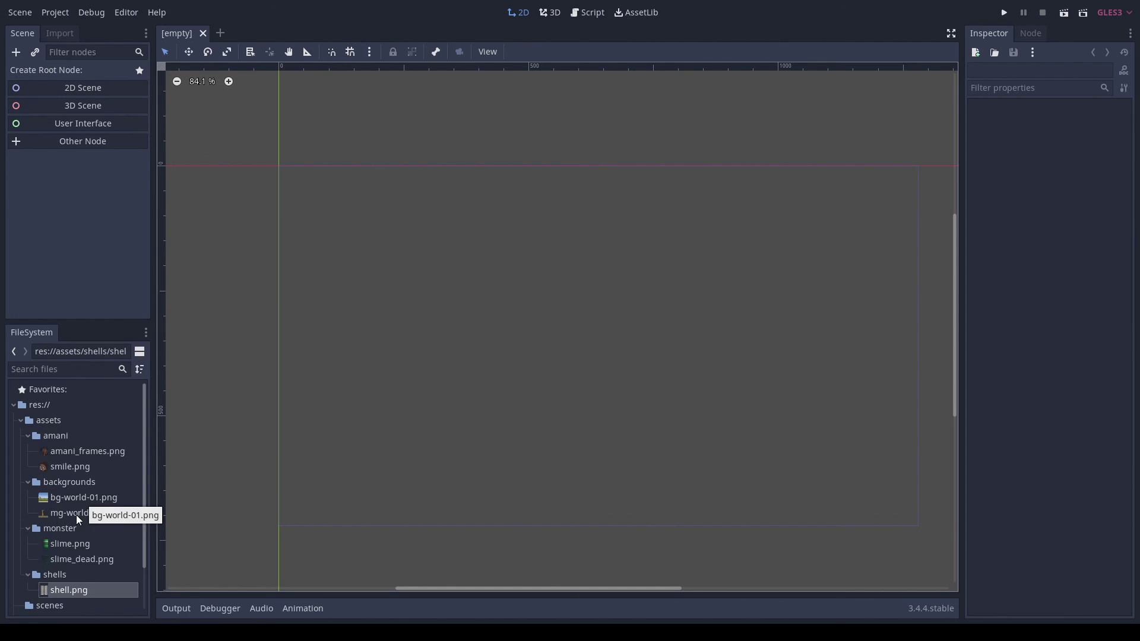
scroll(113, 517, down, 3)
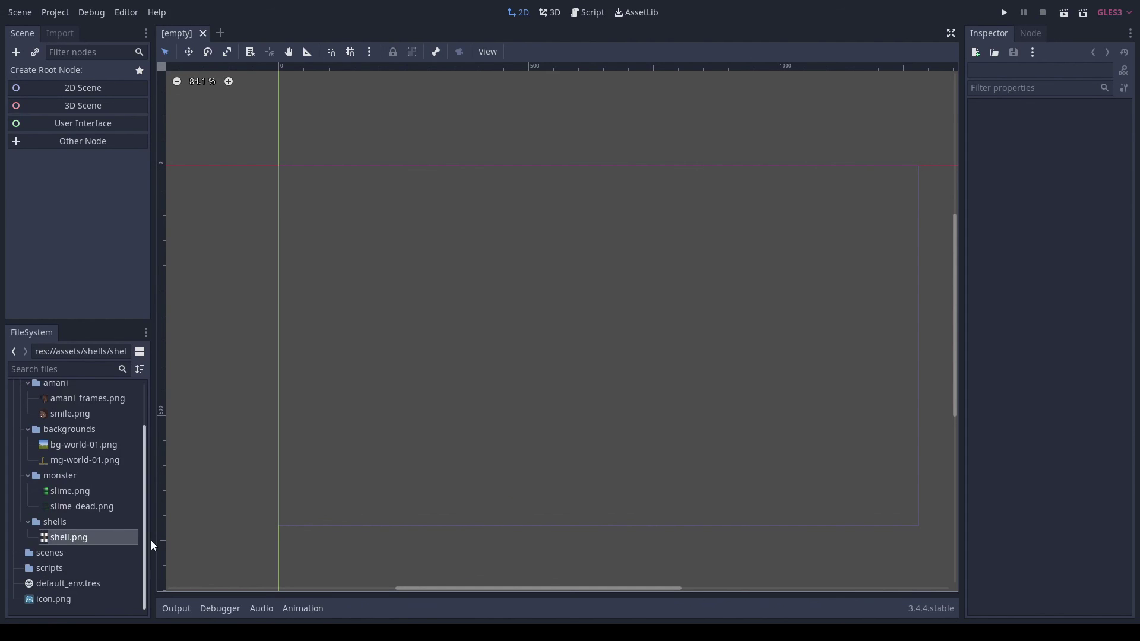